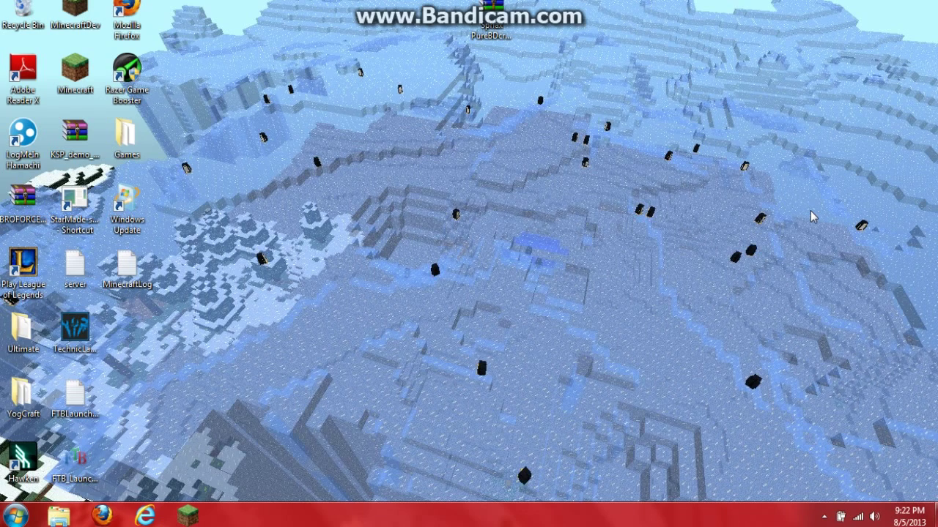
Launch Firefox and run a Google search for 'nei'.
{"action": "left_click", "coordinate": [110, 512]}
{"action": "type", "text": "nei"}
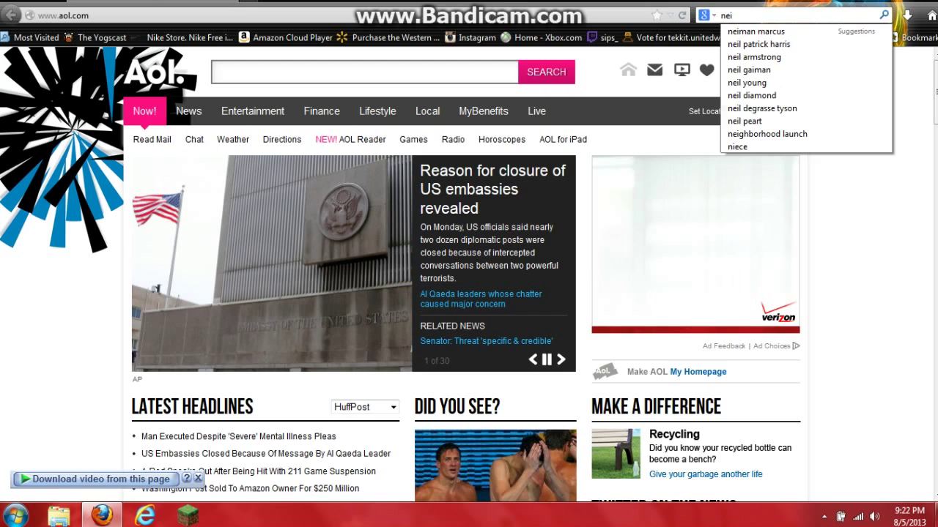
{"action": "key", "text": "Return"}
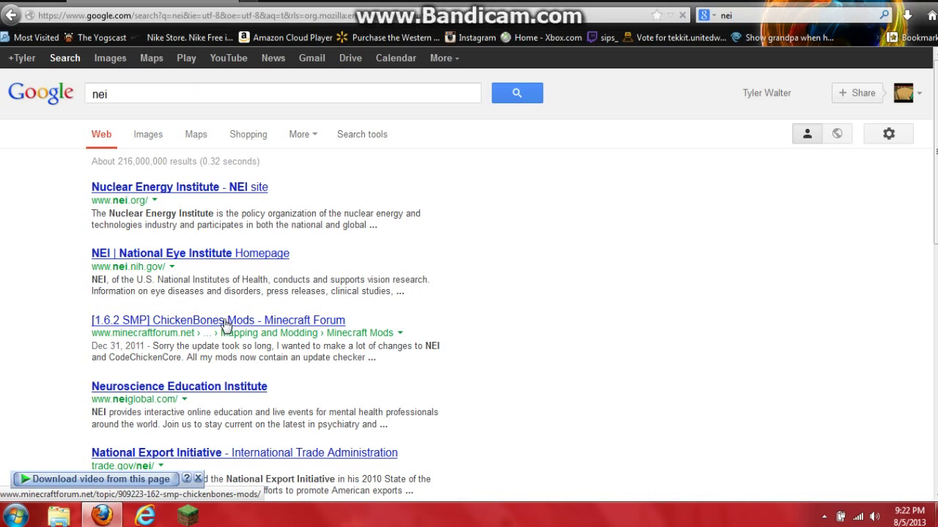
{"action": "scroll", "coordinate": [231, 322], "scroll_direction": "down", "scroll_amount": 5}
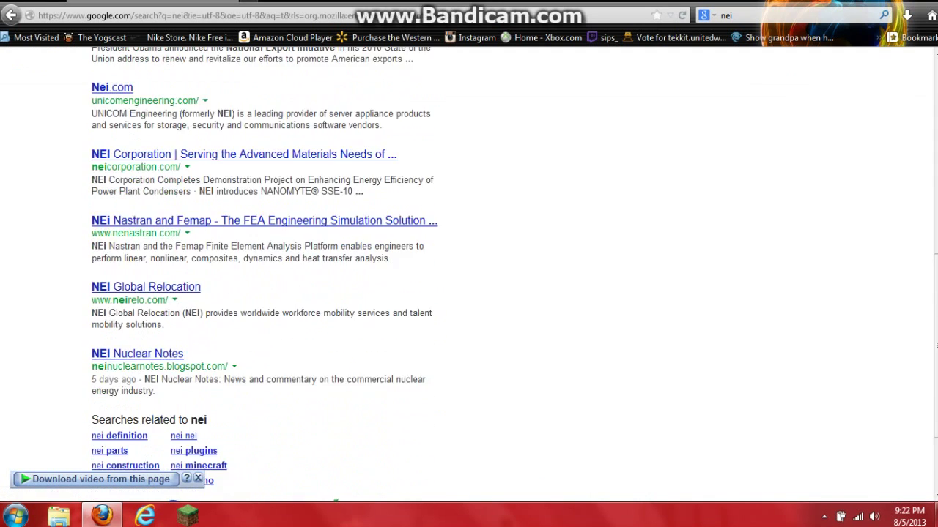
{"action": "scroll", "coordinate": [191, 146], "scroll_direction": "up", "scroll_amount": 5}
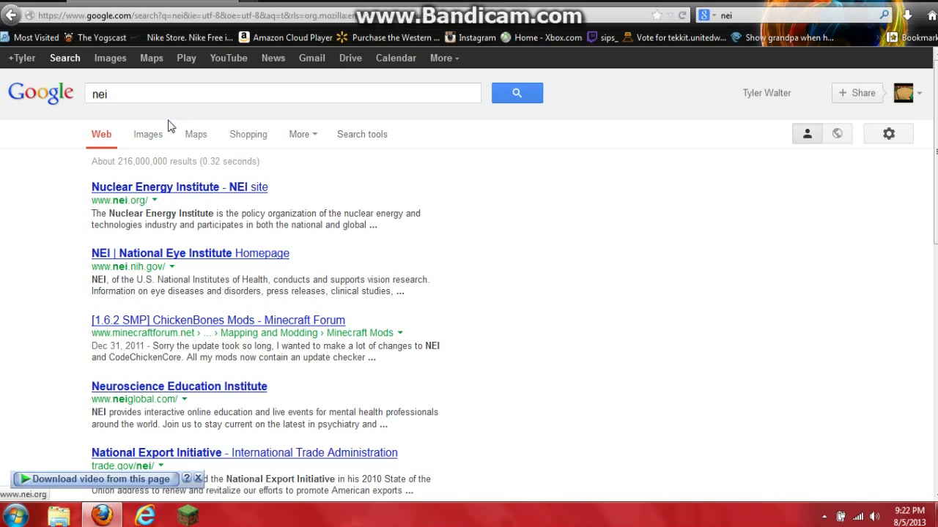
Refine the search to 'nei mod 1.6.2' and open the first Not Enough Items 1.6.2 Mod result.
{"action": "left_click", "coordinate": [126, 93]}
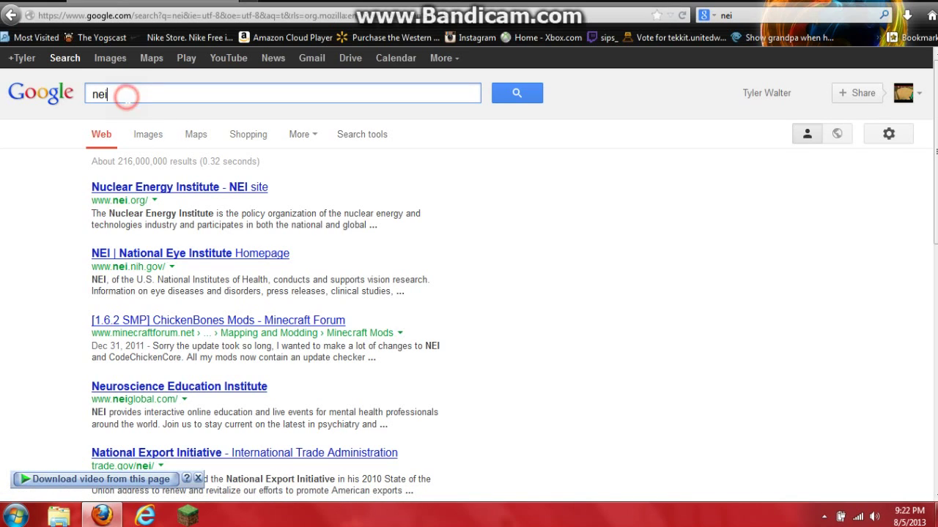
{"action": "type", "text": " mod"}
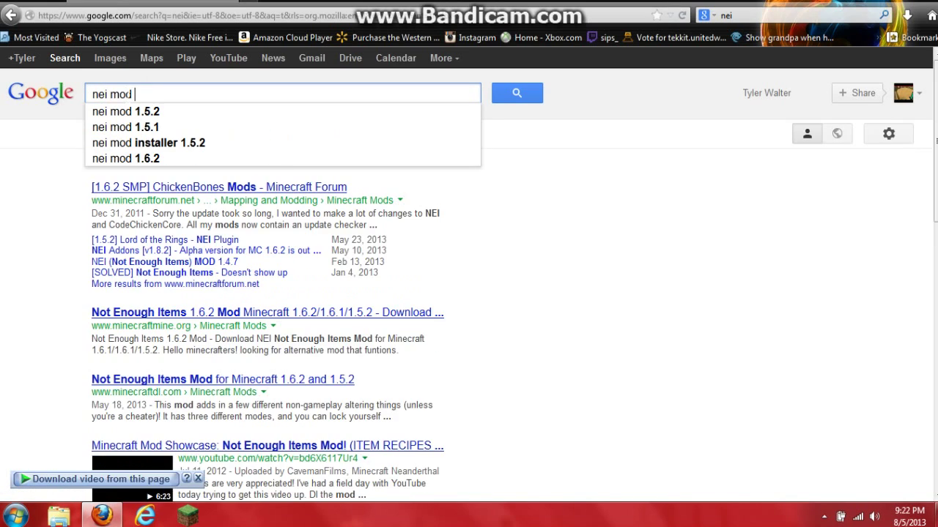
{"action": "type", "text": " 1.6.2"}
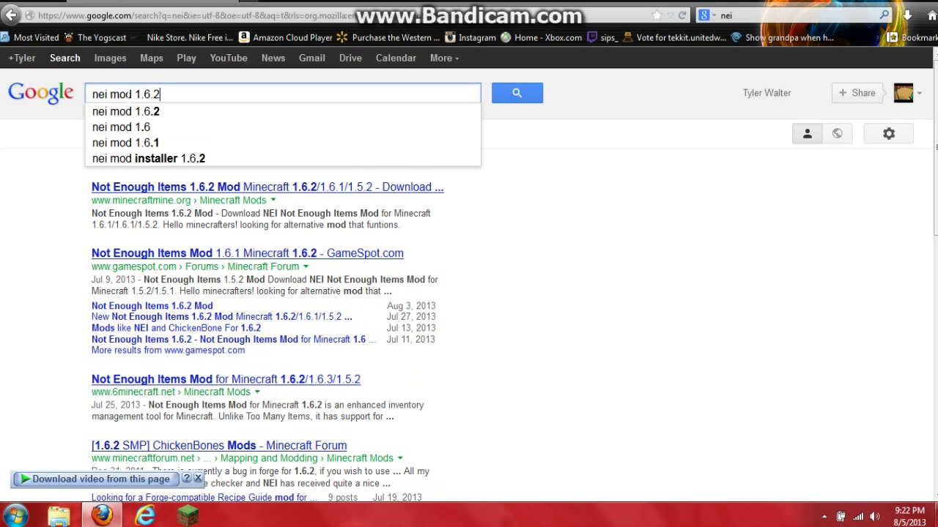
{"action": "key", "text": "Return"}
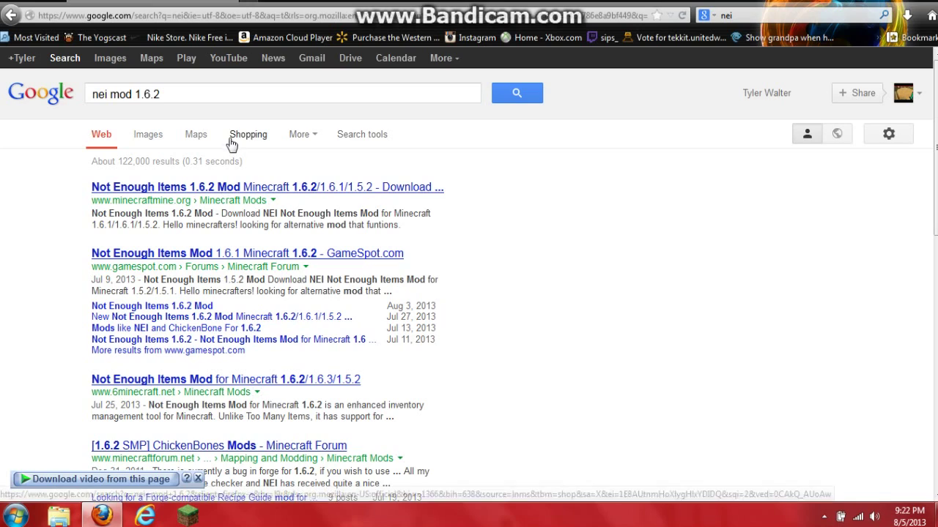
{"action": "left_click", "coordinate": [216, 189]}
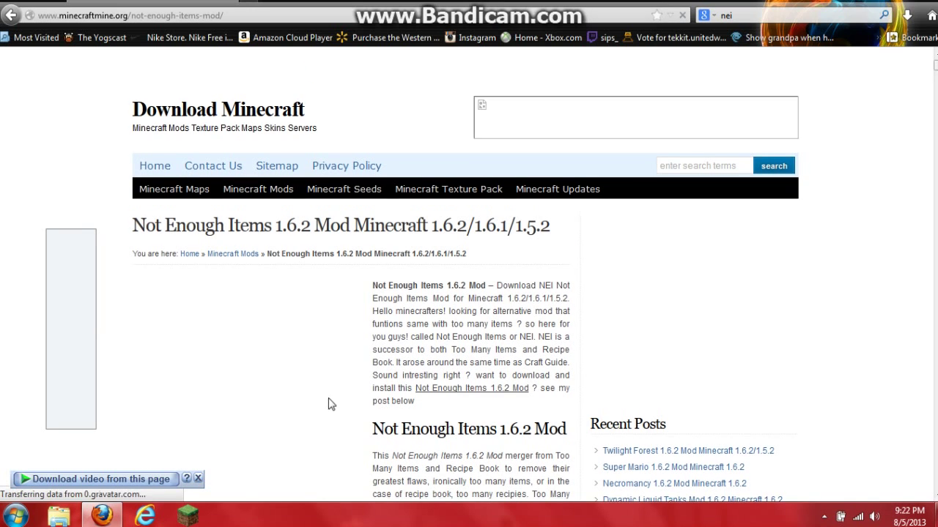
Save NotEnoughItems 1.6.0.9.jar from the Download Area and open it from Firefox's downloads list.
{"action": "scroll", "coordinate": [329, 404], "scroll_direction": "down", "scroll_amount": 10}
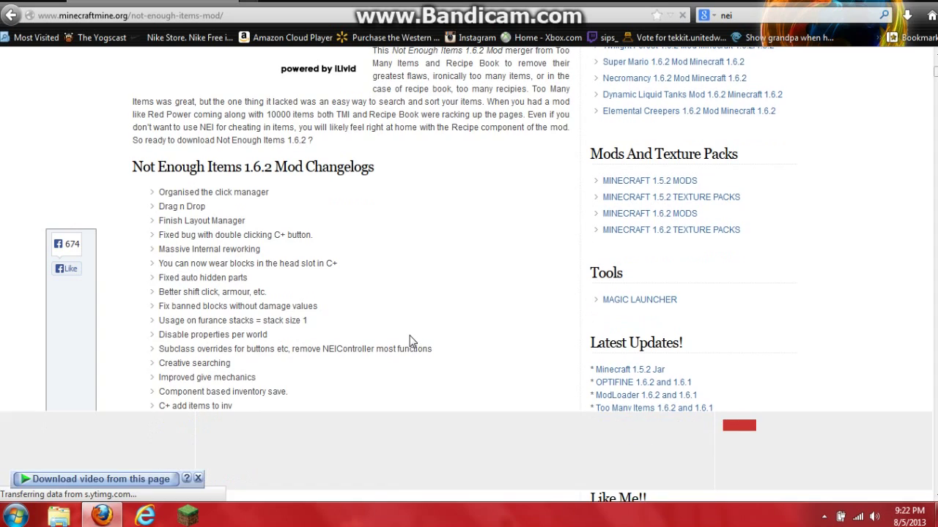
{"action": "scroll", "coordinate": [409, 335], "scroll_direction": "down", "scroll_amount": 6}
{"action": "scroll", "coordinate": [667, 383], "scroll_direction": "down", "scroll_amount": 6}
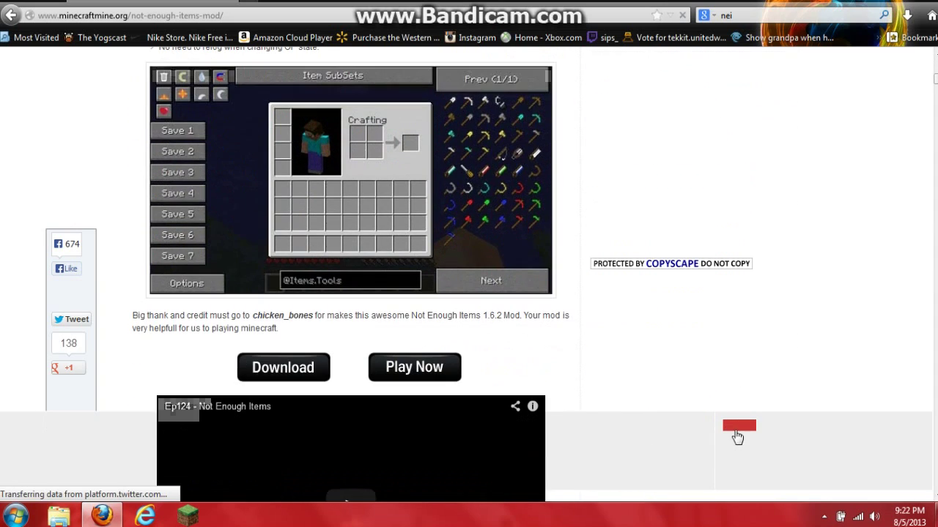
{"action": "scroll", "coordinate": [543, 355], "scroll_direction": "down", "scroll_amount": 13}
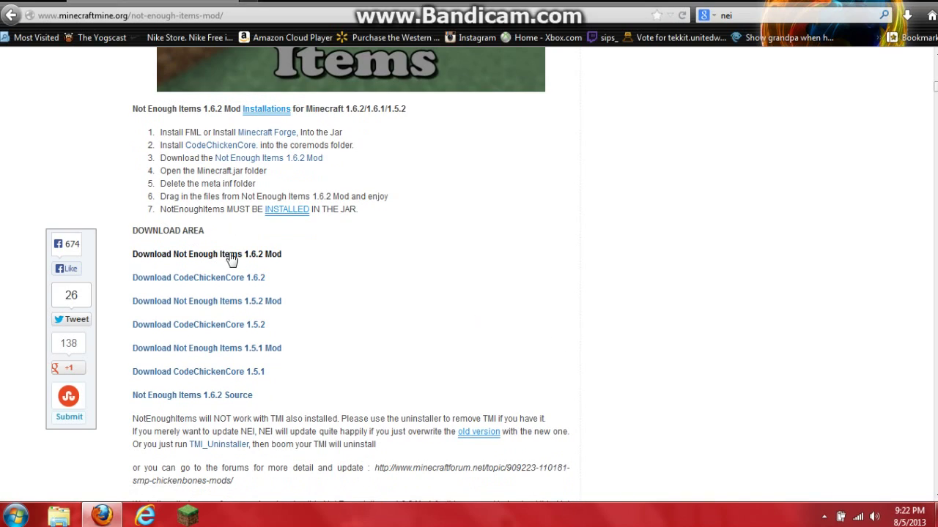
{"action": "left_click", "coordinate": [260, 254]}
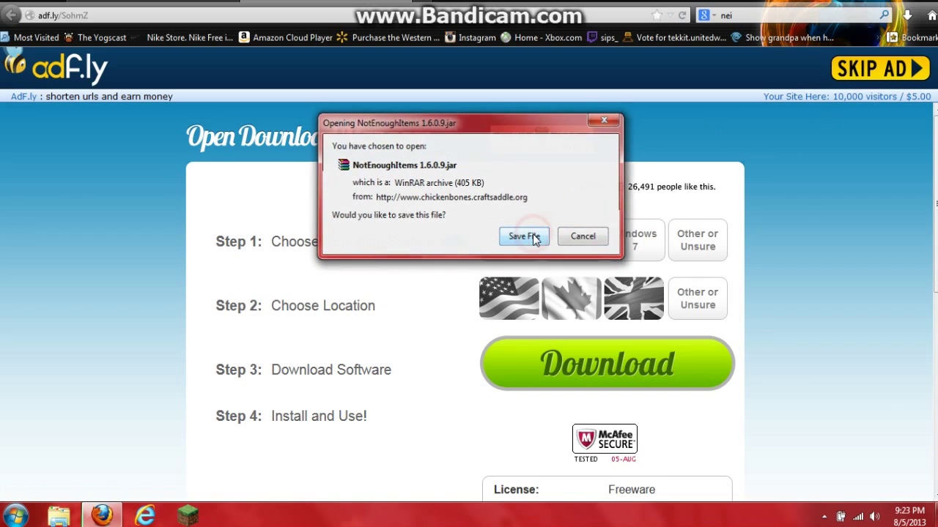
{"action": "left_click", "coordinate": [535, 239]}
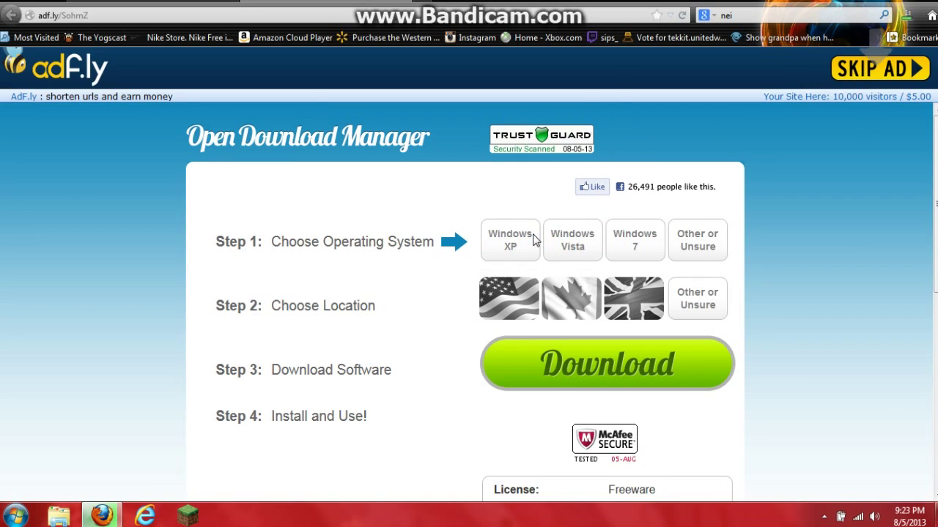
{"action": "left_click", "coordinate": [909, 16]}
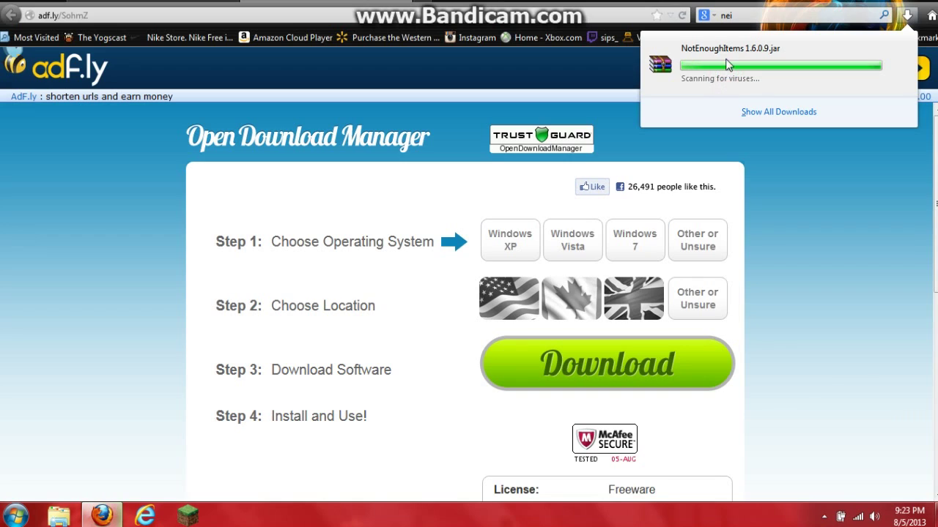
{"action": "left_click", "coordinate": [718, 78]}
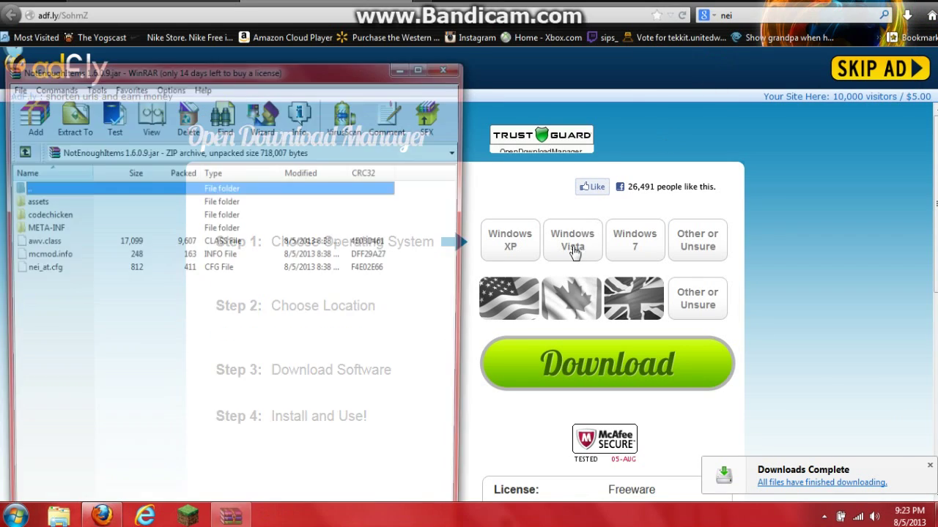
Delete the META-INF folder from NotEnoughItems 1.6.0.9.jar, confirming with Yes.
{"action": "left_click", "coordinate": [62, 213]}
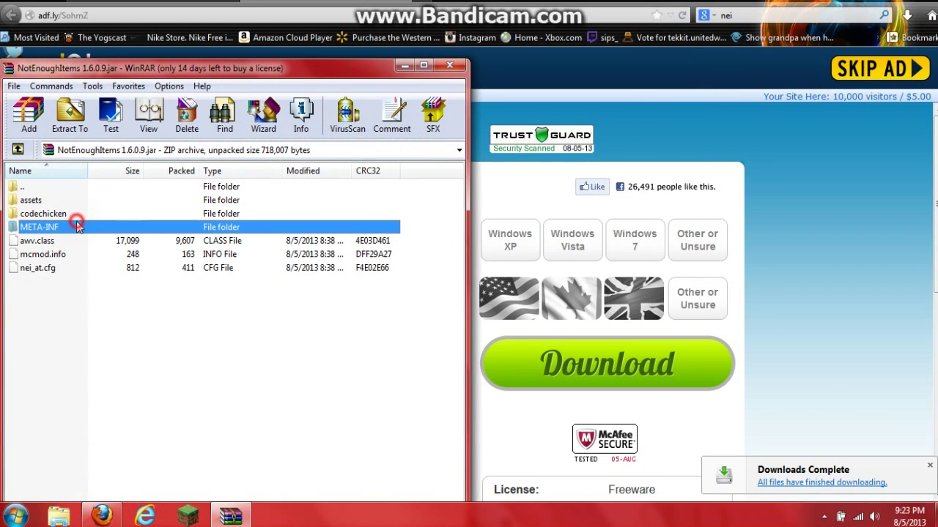
{"action": "left_click", "coordinate": [77, 227]}
{"action": "right_click", "coordinate": [81, 232]}
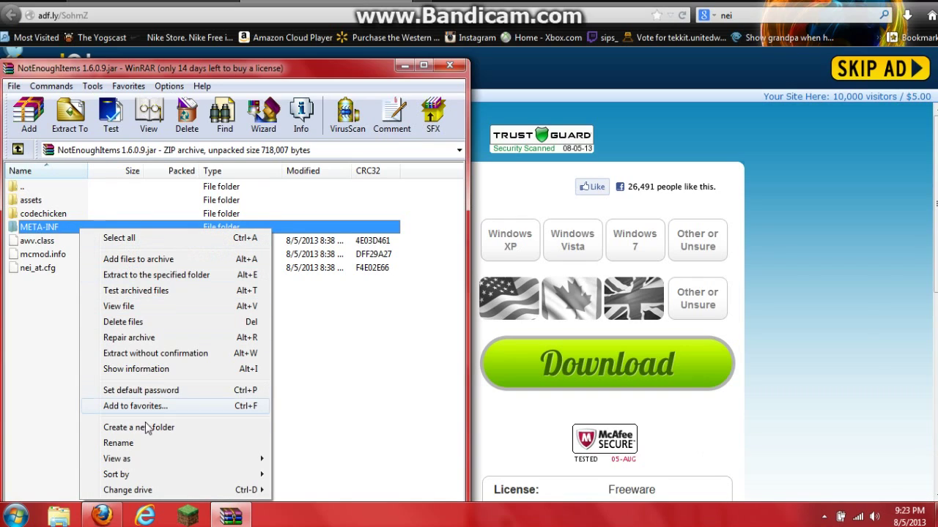
{"action": "mouse_move", "coordinate": [142, 460]}
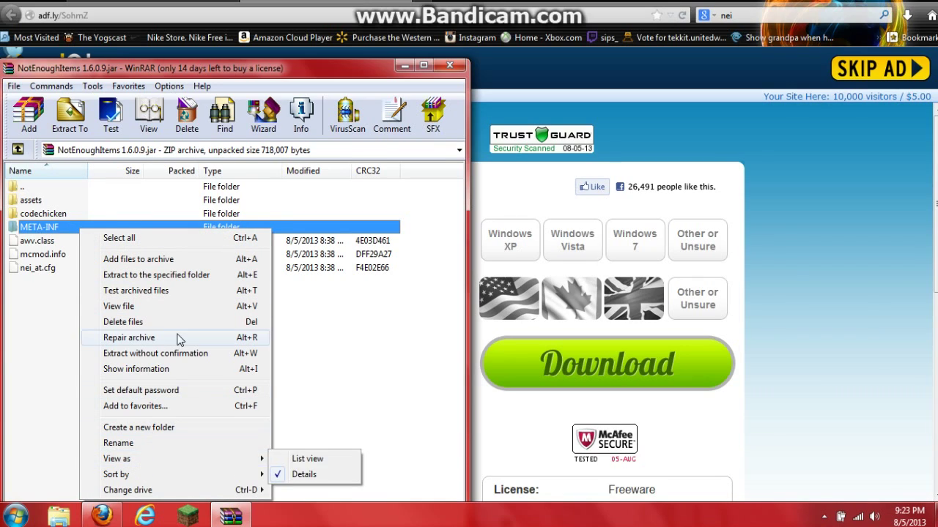
{"action": "left_click", "coordinate": [134, 324]}
{"action": "left_click", "coordinate": [488, 298]}
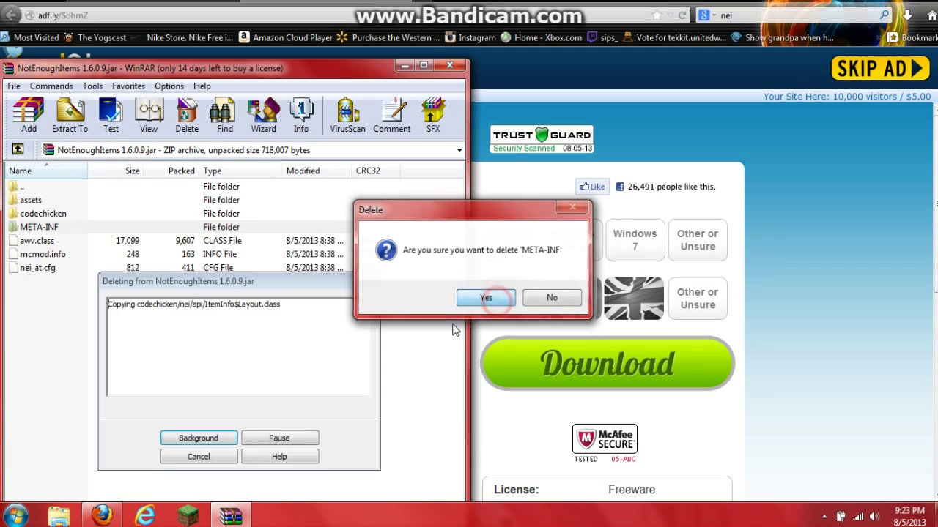
{"action": "key", "text": "super"}
{"action": "left_click", "coordinate": [41, 479]}
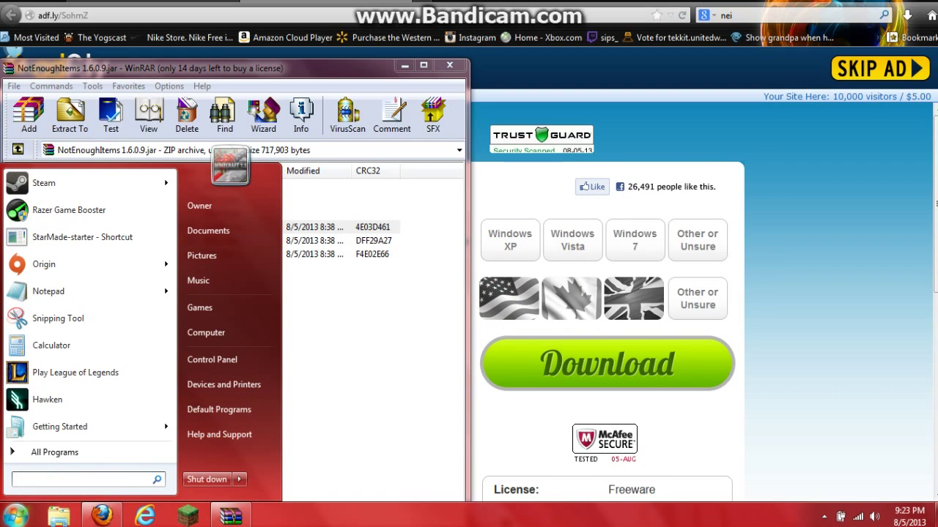
Open the AppData\Roaming folder by entering %appdata% in the Run dialog.
{"action": "type", "text": "%"}
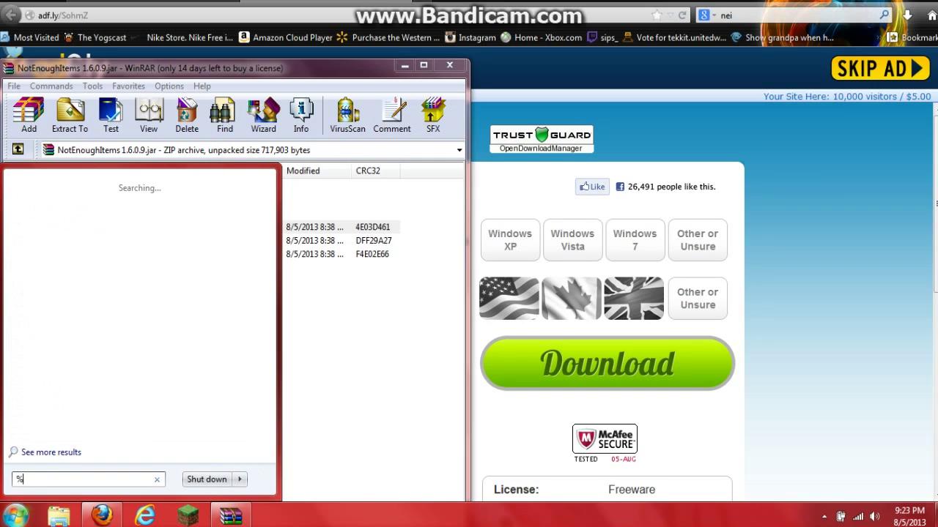
{"action": "type", "text": "appdata"}
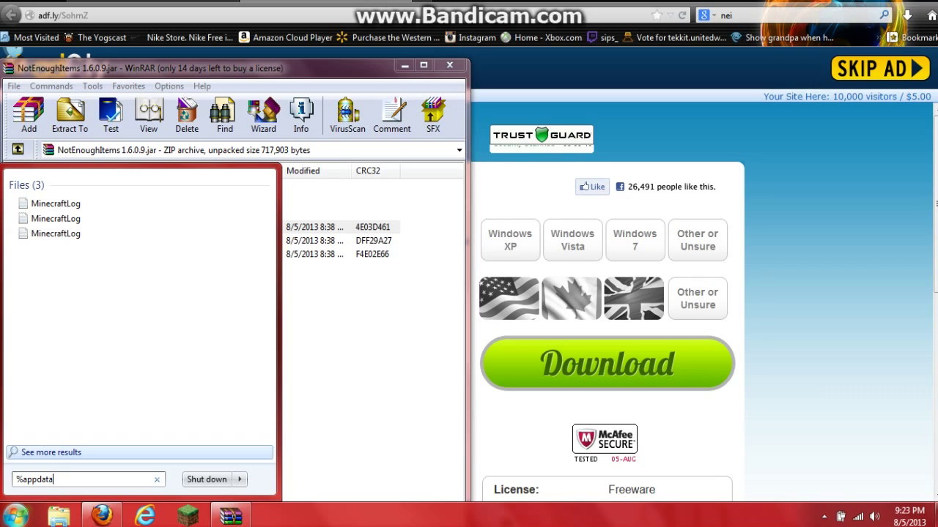
{"action": "type", "text": "%"}
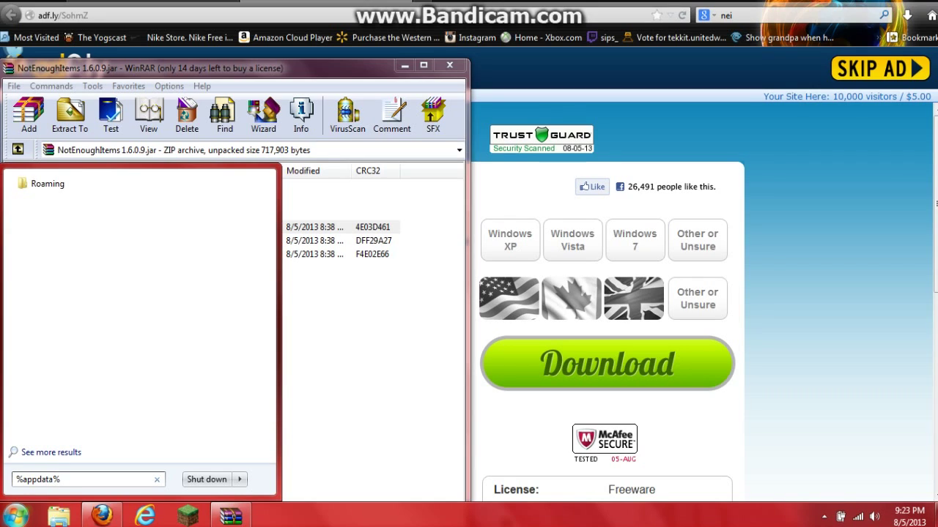
{"action": "key", "text": "BackSpace"}
{"action": "key", "text": "BackSpace"}
{"action": "key", "text": "BackSpace"}
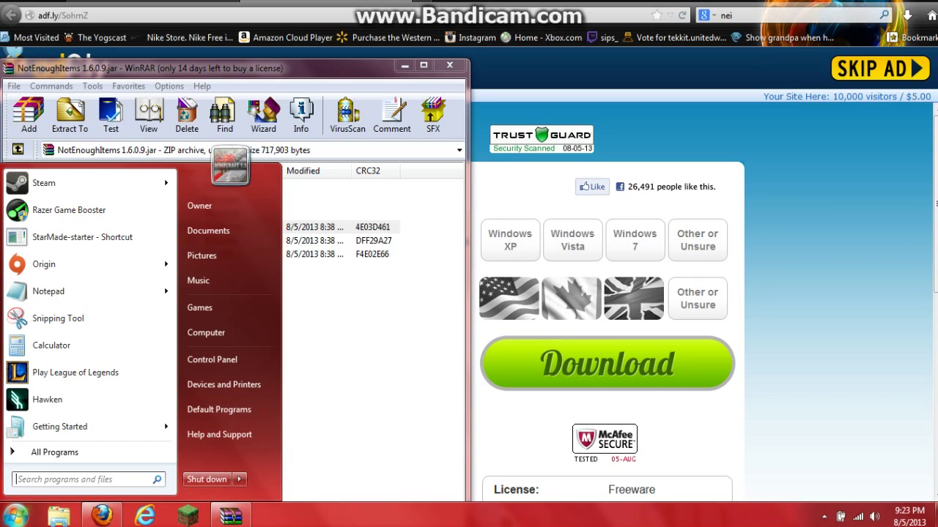
{"action": "type", "text": "run"}
{"action": "key", "text": "Return"}
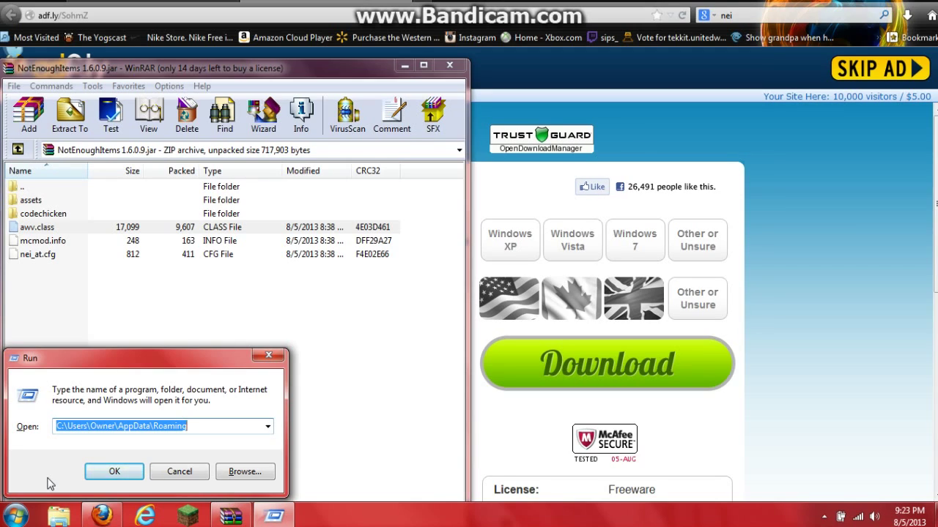
{"action": "key", "text": "Return"}
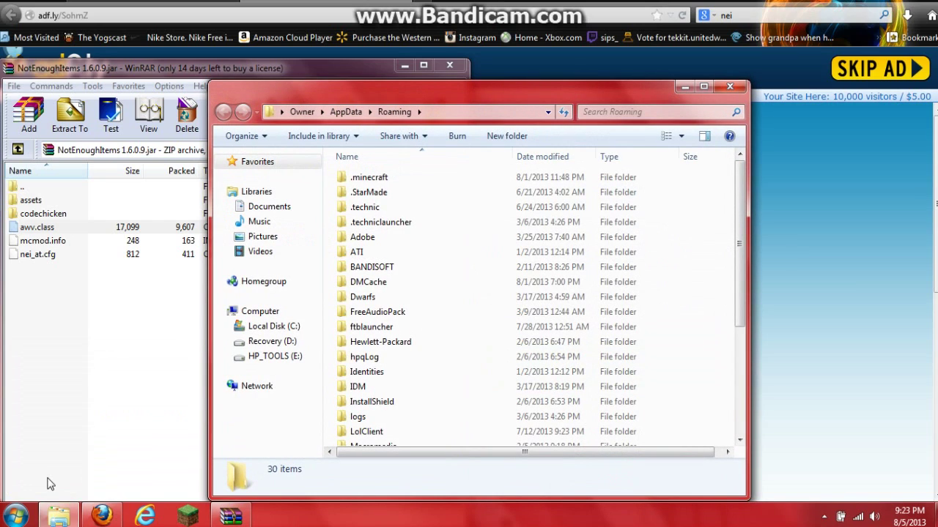
Open the .minecraft folder and look inside its mods folder.
{"action": "double_click", "coordinate": [408, 180]}
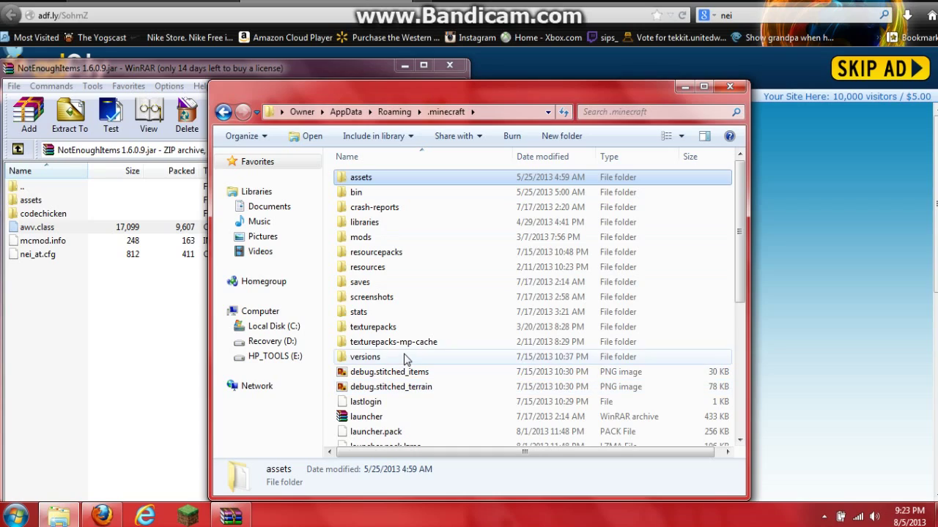
{"action": "left_click", "coordinate": [405, 357]}
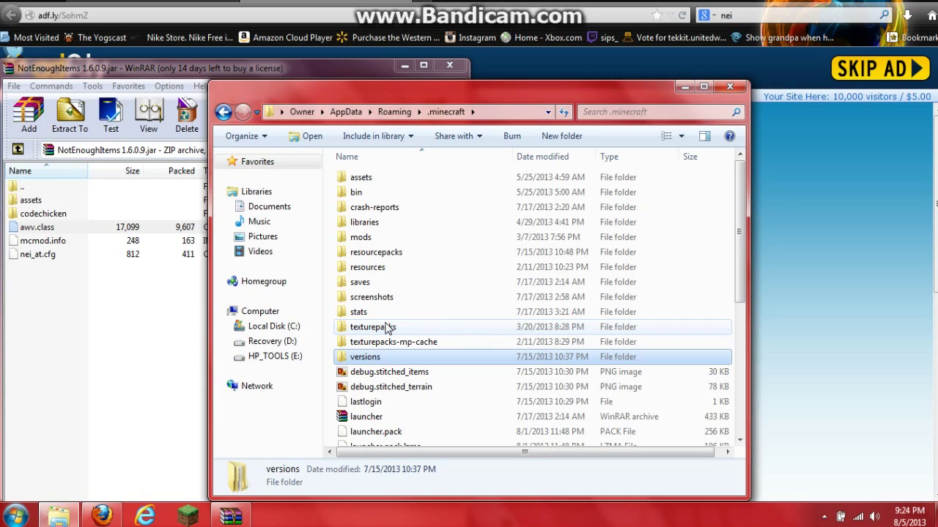
{"action": "double_click", "coordinate": [384, 242]}
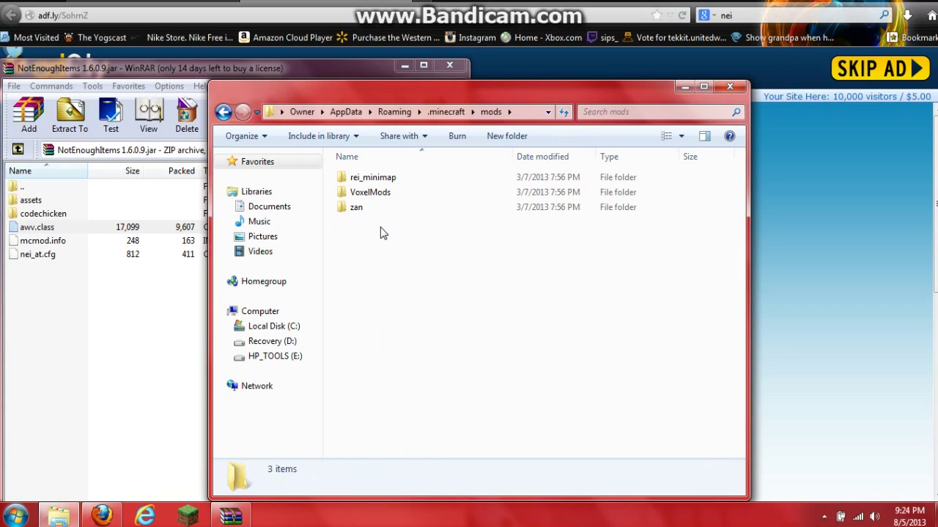
{"action": "left_click", "coordinate": [410, 286]}
Minimize the NotEnoughItems archive and open minecraft.jar from .minecraft\bin in WinRAR.
{"action": "left_click", "coordinate": [231, 517]}
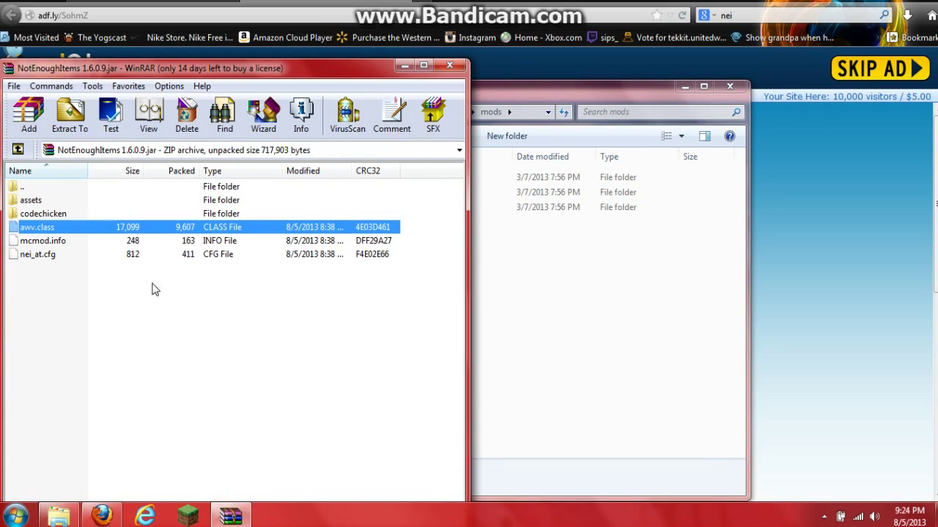
{"action": "left_click", "coordinate": [84, 298]}
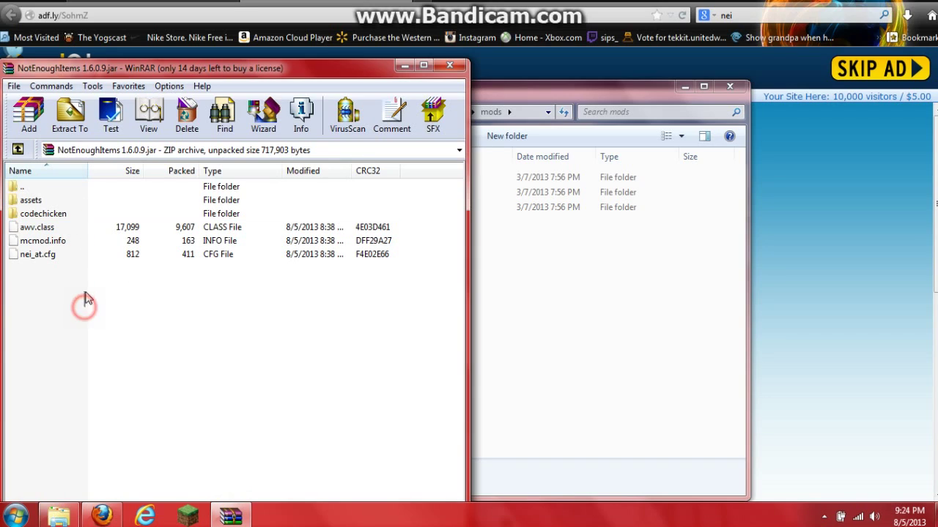
{"action": "left_click", "coordinate": [402, 66]}
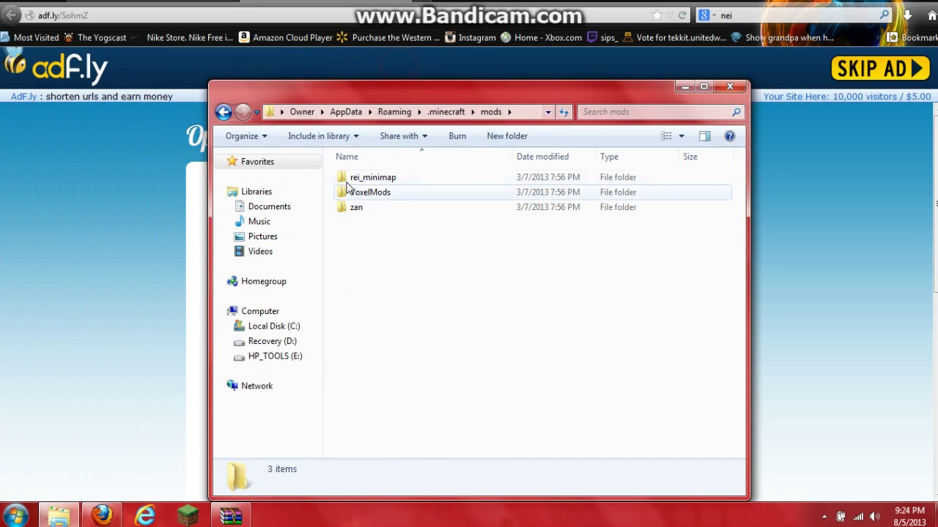
{"action": "left_click", "coordinate": [227, 115]}
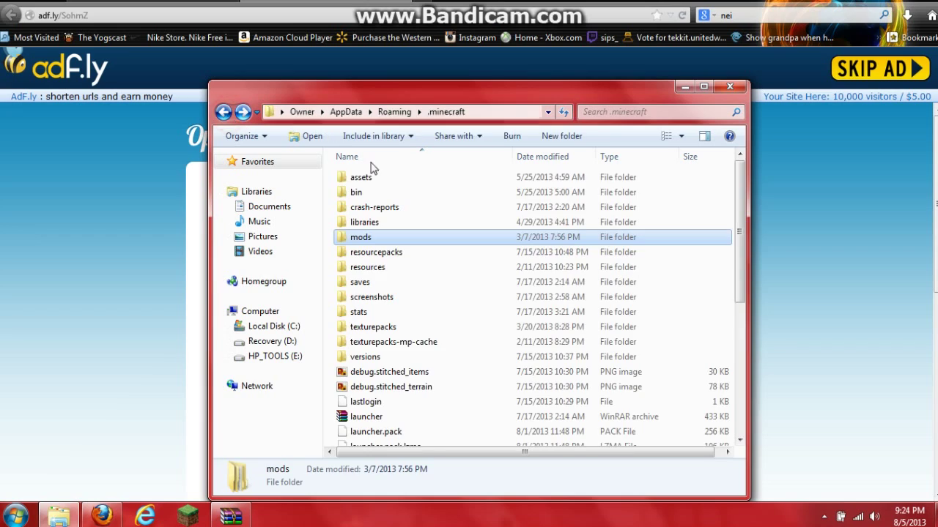
{"action": "double_click", "coordinate": [425, 192]}
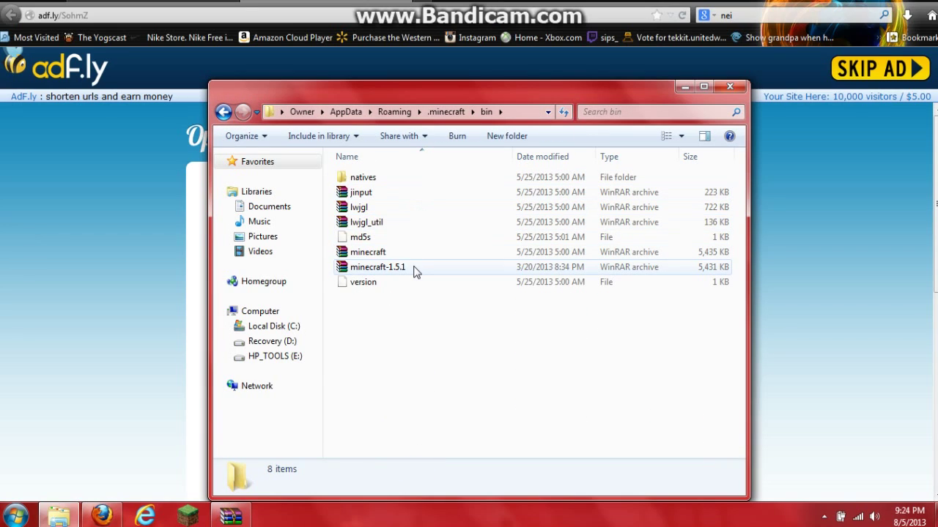
{"action": "double_click", "coordinate": [403, 252]}
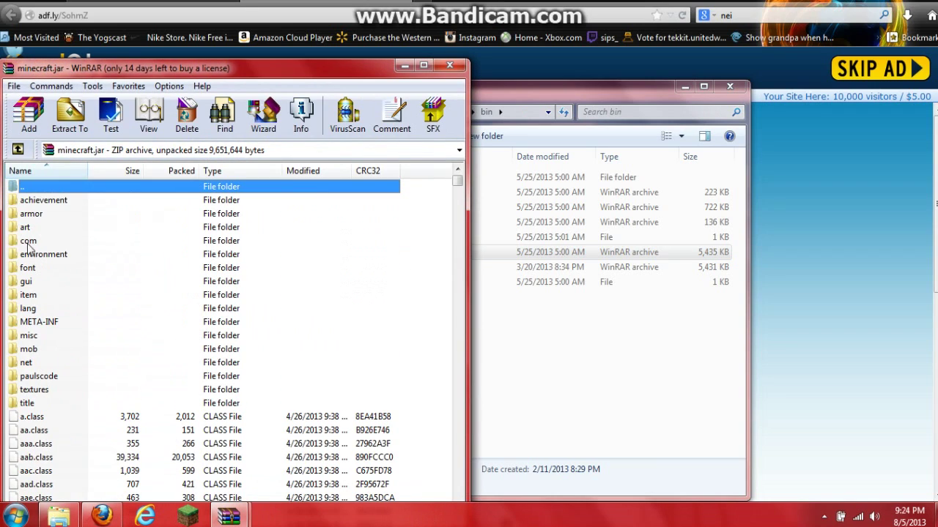
Delete the META-INF folder from minecraft.jar.
{"action": "left_click", "coordinate": [73, 321]}
{"action": "right_click", "coordinate": [74, 319]}
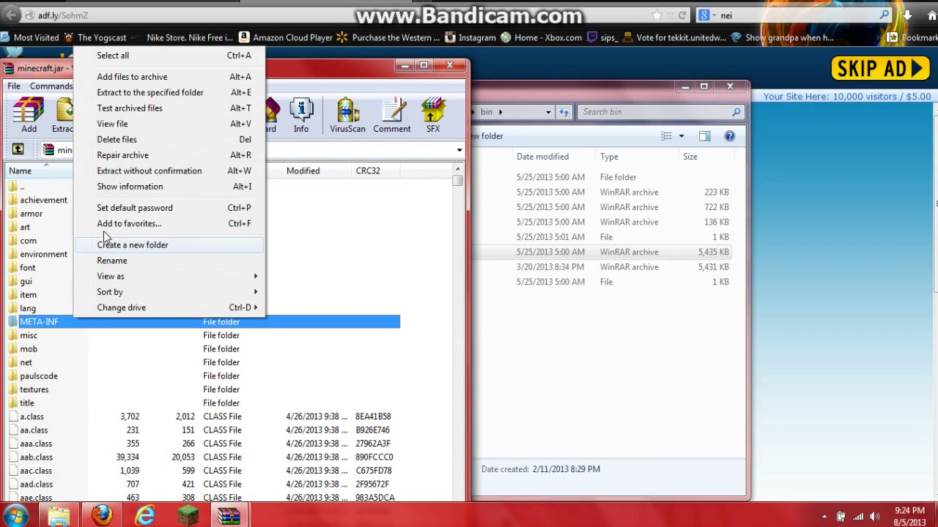
{"action": "left_click", "coordinate": [118, 140]}
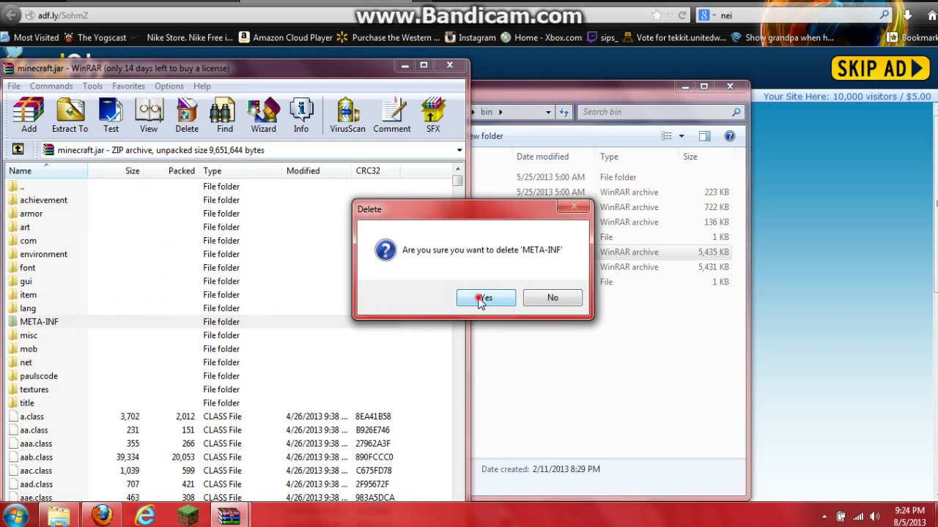
{"action": "left_click", "coordinate": [482, 298]}
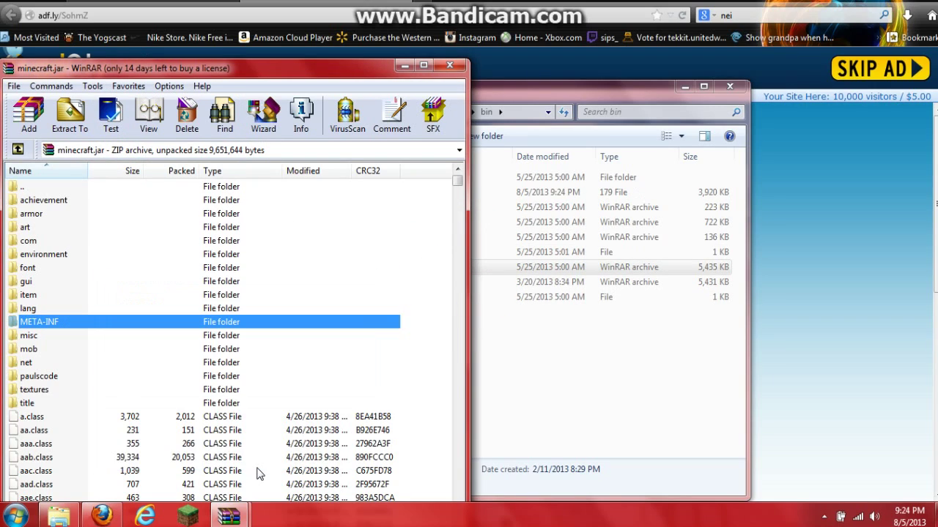
Drag all the NotEnoughItems files into minecraft.jar and confirm adding them.
{"action": "left_click", "coordinate": [227, 517]}
{"action": "left_click", "coordinate": [192, 479]}
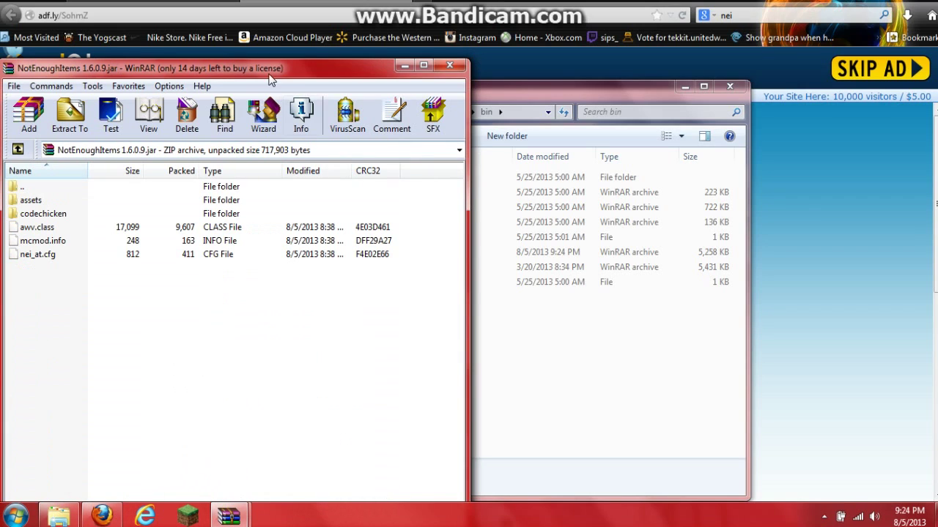
{"action": "mouse_move", "coordinate": [290, 63]}
{"action": "left_mouse_down"}
{"action": "mouse_move", "coordinate": [293, 80]}
{"action": "mouse_move", "coordinate": [791, 66]}
{"action": "mouse_move", "coordinate": [775, 54]}
{"action": "left_mouse_up"}
{"action": "mouse_move", "coordinate": [595, 284]}
{"action": "left_mouse_down"}
{"action": "mouse_move", "coordinate": [607, 153]}
{"action": "mouse_move", "coordinate": [356, 198]}
{"action": "left_mouse_up"}
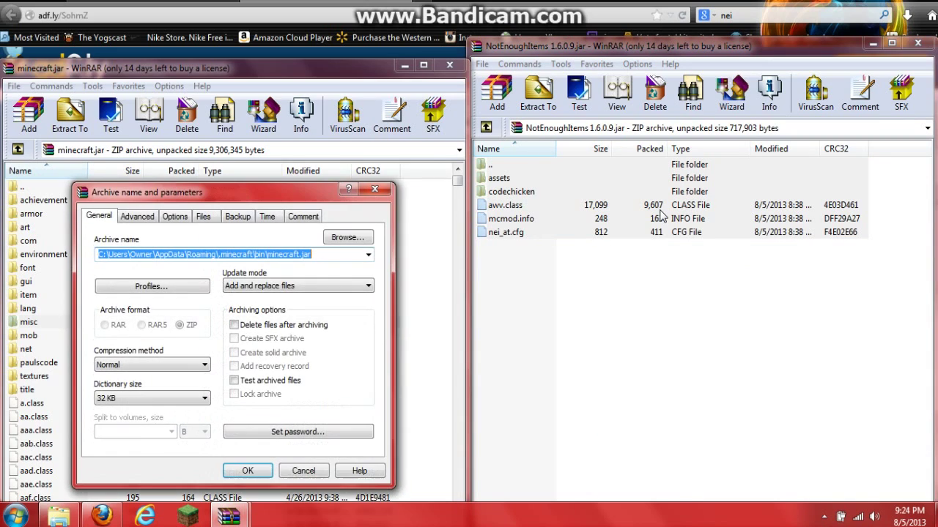
{"action": "left_click", "coordinate": [249, 471]}
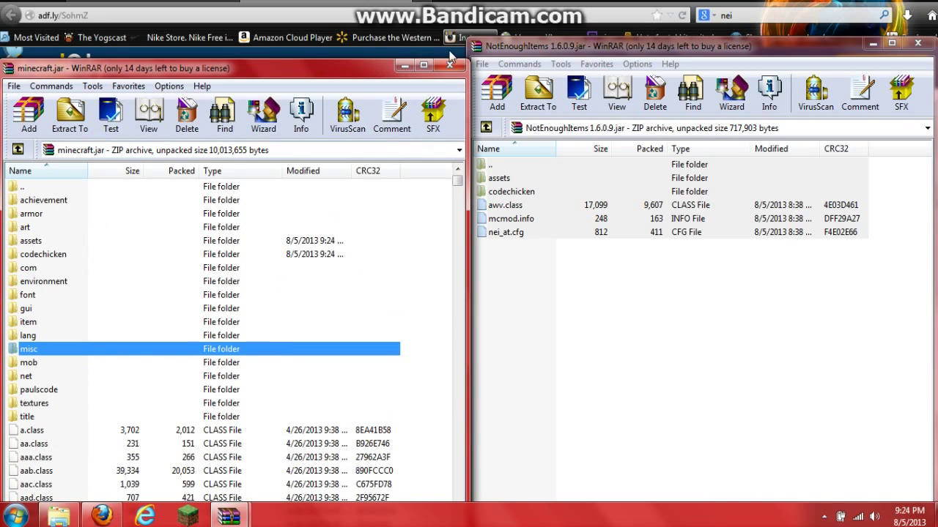
{"action": "left_click", "coordinate": [113, 254]}
{"action": "left_click", "coordinate": [126, 218]}
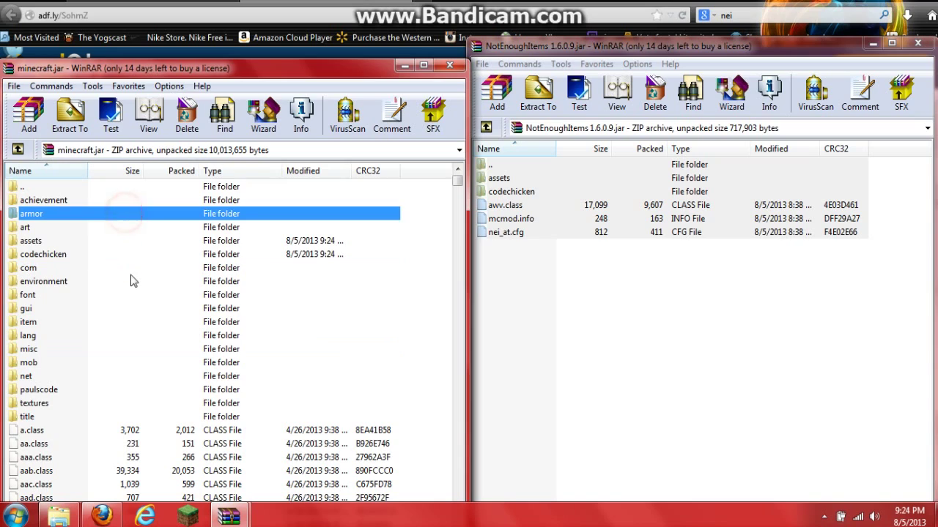
Close both archives and the bin folder window, and minimize Firefox to the desktop.
{"action": "left_click", "coordinate": [450, 66]}
{"action": "key", "text": "ctrl+a"}
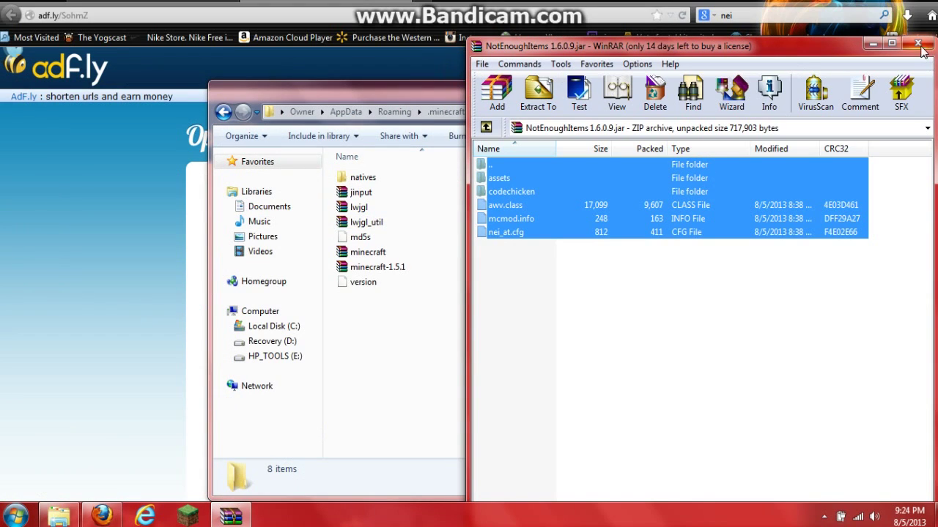
{"action": "left_click", "coordinate": [917, 45]}
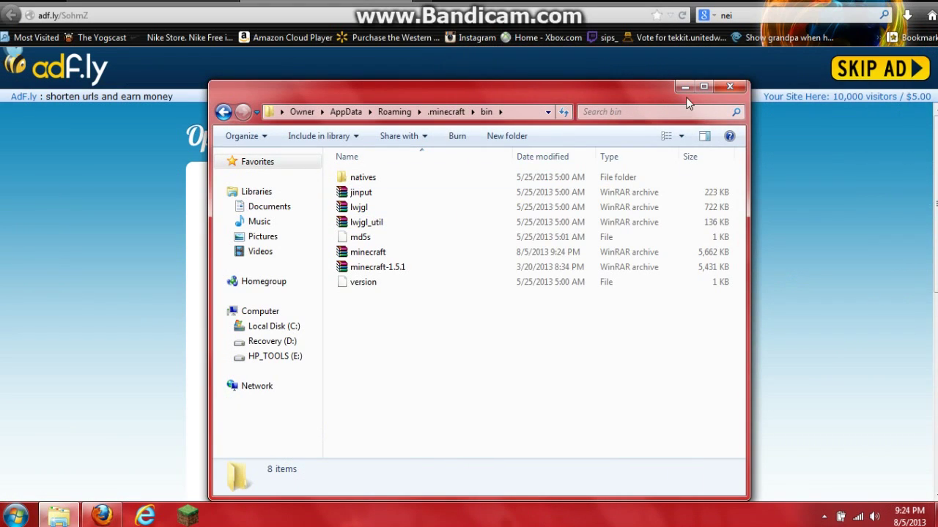
{"action": "left_click", "coordinate": [684, 87]}
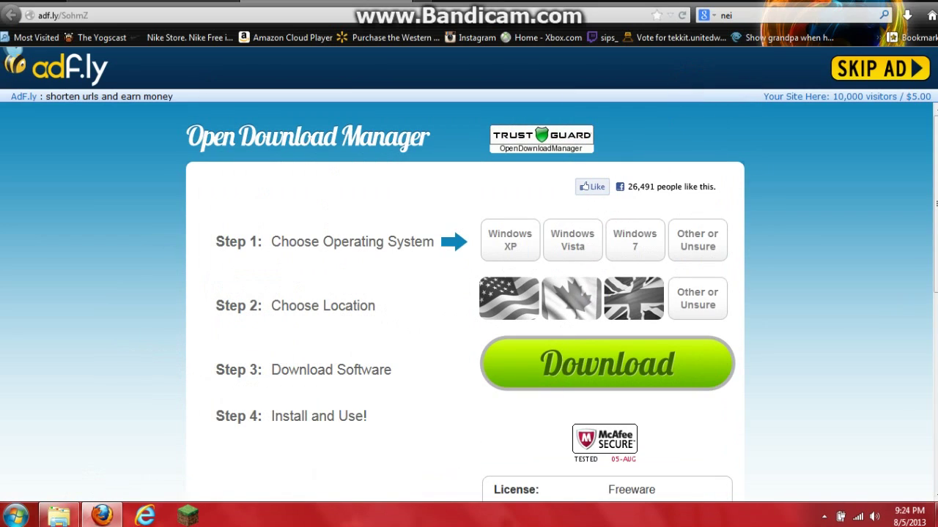
{"action": "left_click", "coordinate": [59, 516]}
{"action": "left_click", "coordinate": [741, 88]}
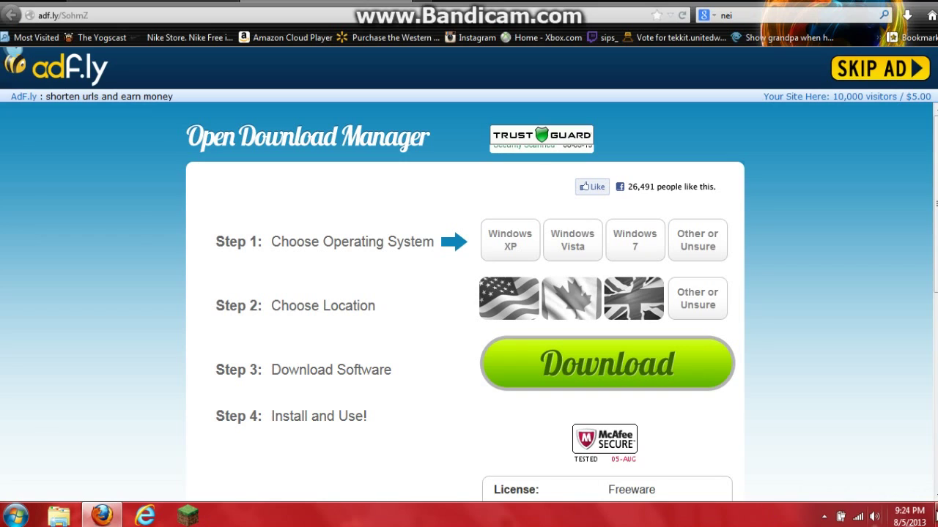
{"action": "left_click", "coordinate": [933, 516]}
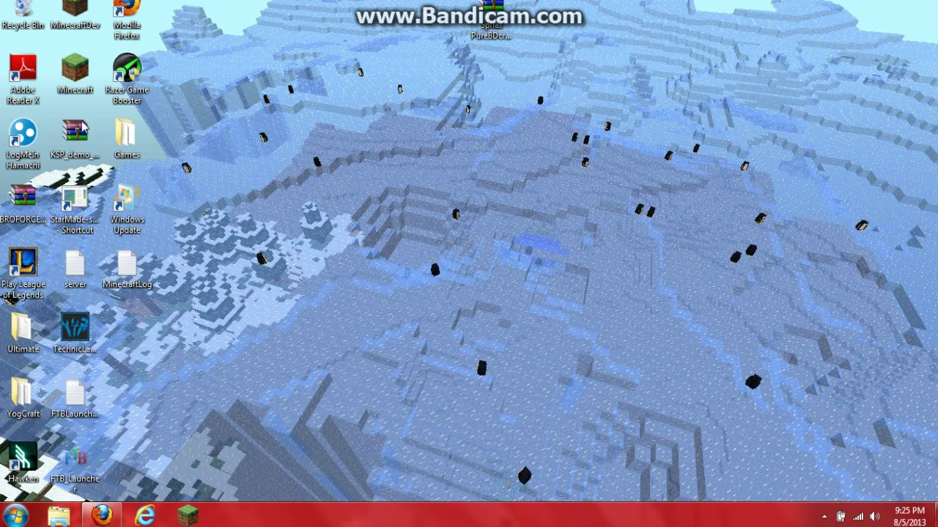
Launch Minecraft 1.6.2 from the desktop and open the Singleplayer world list.
{"action": "double_click", "coordinate": [73, 72]}
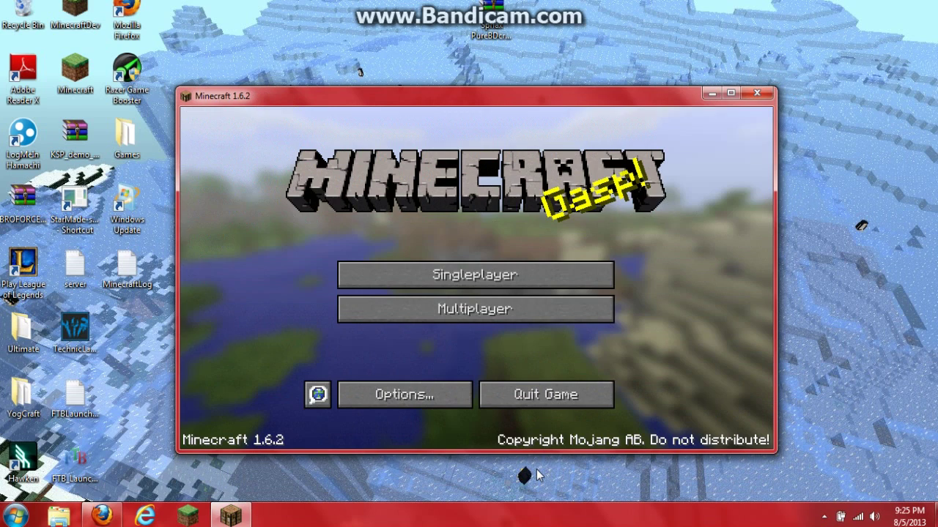
{"action": "left_click", "coordinate": [522, 275]}
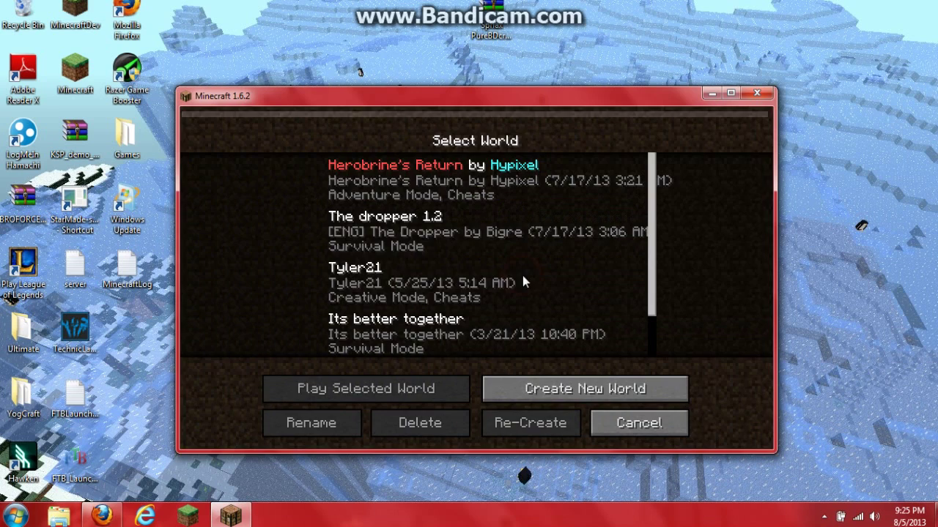
{"action": "scroll", "coordinate": [516, 220], "scroll_direction": "down", "scroll_amount": 2}
{"action": "scroll", "coordinate": [521, 192], "scroll_direction": "up", "scroll_amount": 2}
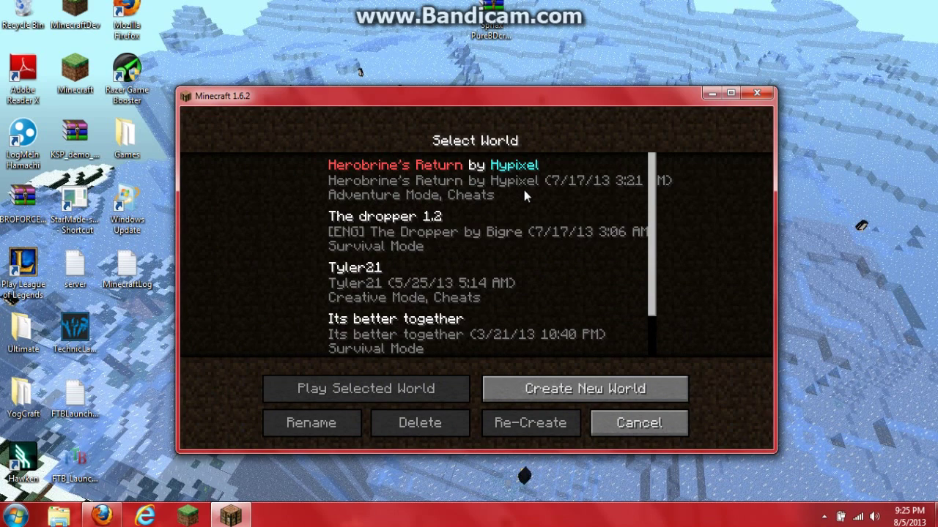
{"action": "scroll", "coordinate": [523, 192], "scroll_direction": "down", "scroll_amount": 1}
{"action": "scroll", "coordinate": [524, 192], "scroll_direction": "up", "scroll_amount": 1}
{"action": "scroll", "coordinate": [524, 195], "scroll_direction": "down", "scroll_amount": 2}
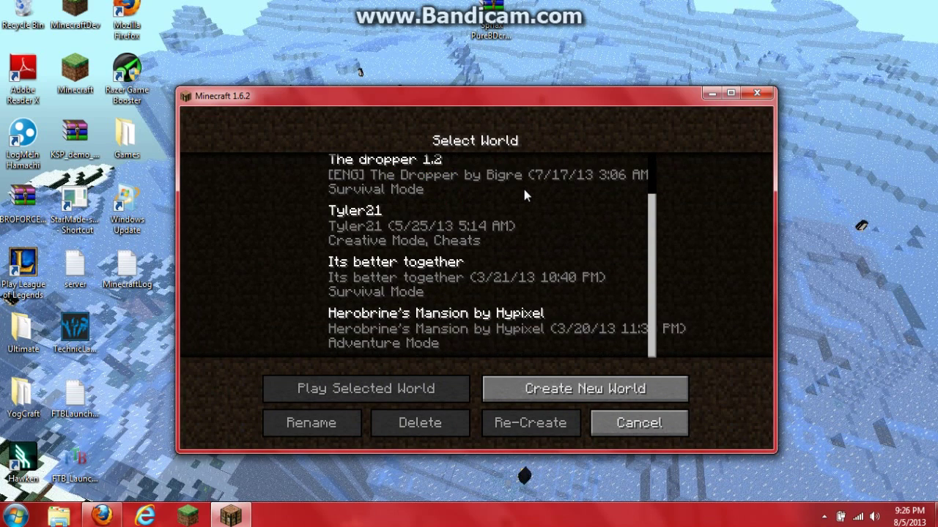
{"action": "scroll", "coordinate": [525, 185], "scroll_direction": "up", "scroll_amount": 1}
Load a saved single-player world into gameplay.
{"action": "double_click", "coordinate": [526, 183]}
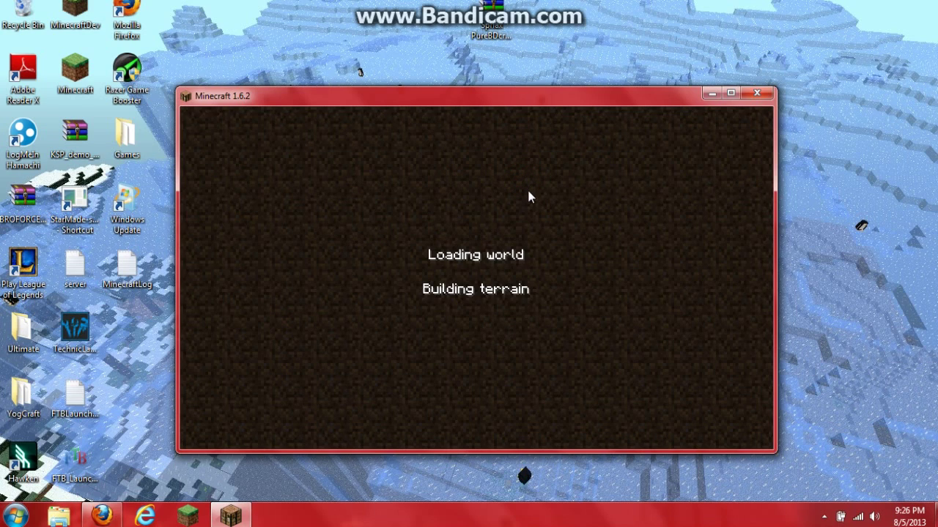
{"action": "key", "text": "Escape"}
{"action": "left_click", "coordinate": [524, 390]}
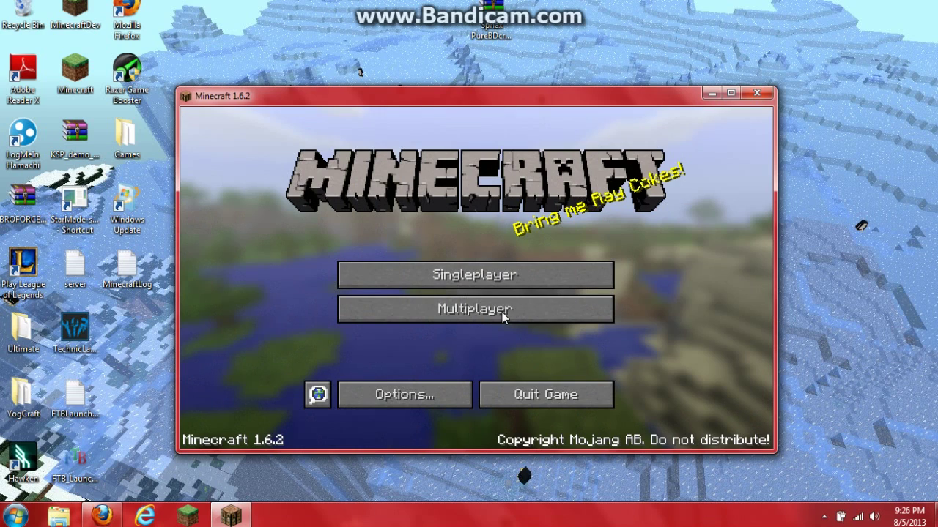
{"action": "left_click", "coordinate": [501, 312]}
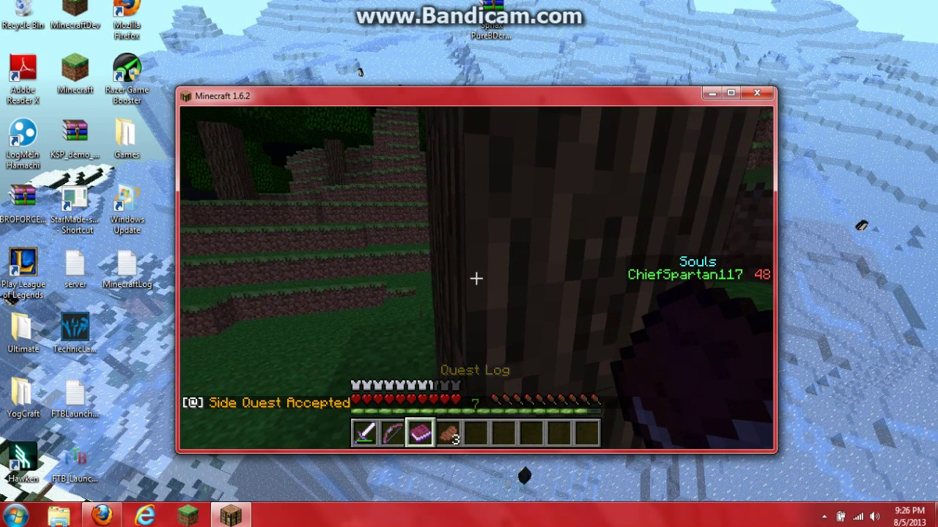
Return from the game menu, switch Minecraft to fullscreen, and glance at the inventory.
{"action": "key", "text": "Escape"}
{"action": "left_click", "coordinate": [416, 328]}
{"action": "key", "text": "Escape"}
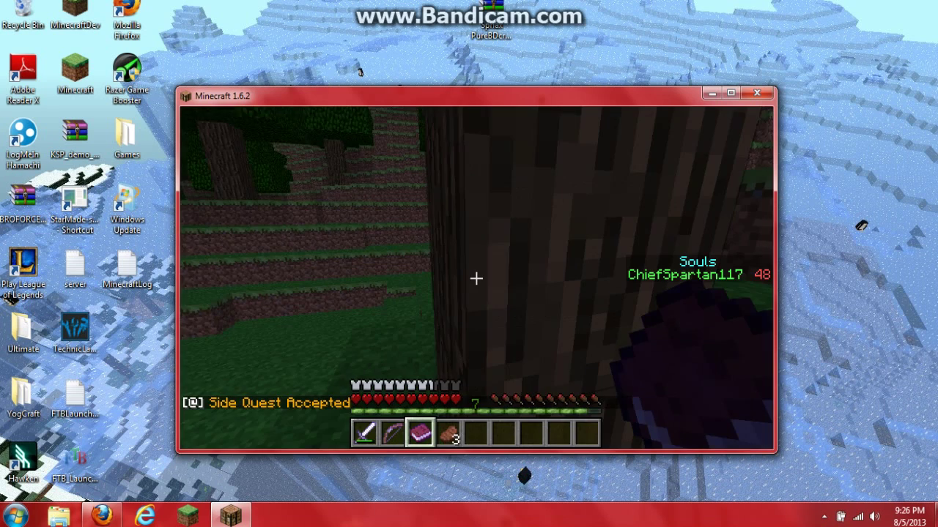
{"action": "scroll", "coordinate": [476, 278], "scroll_direction": "down", "scroll_amount": 3}
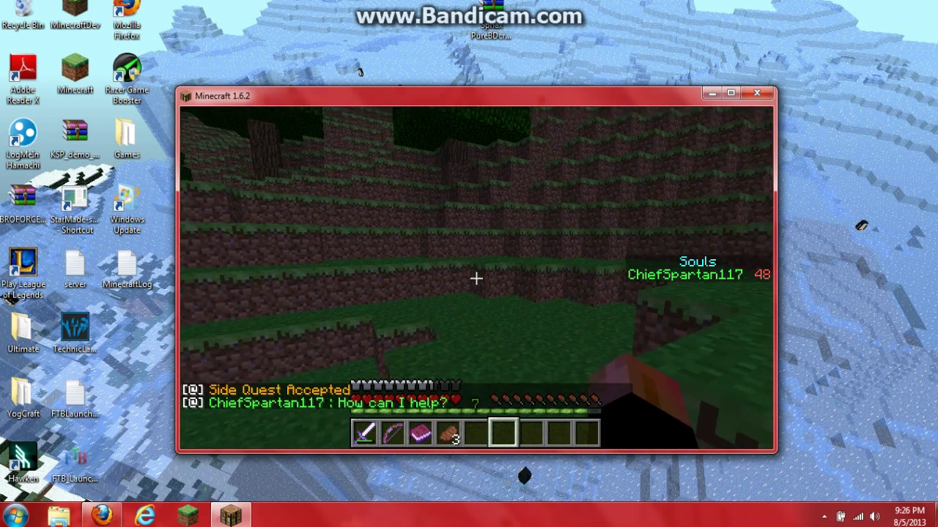
{"action": "key", "text": "w"}
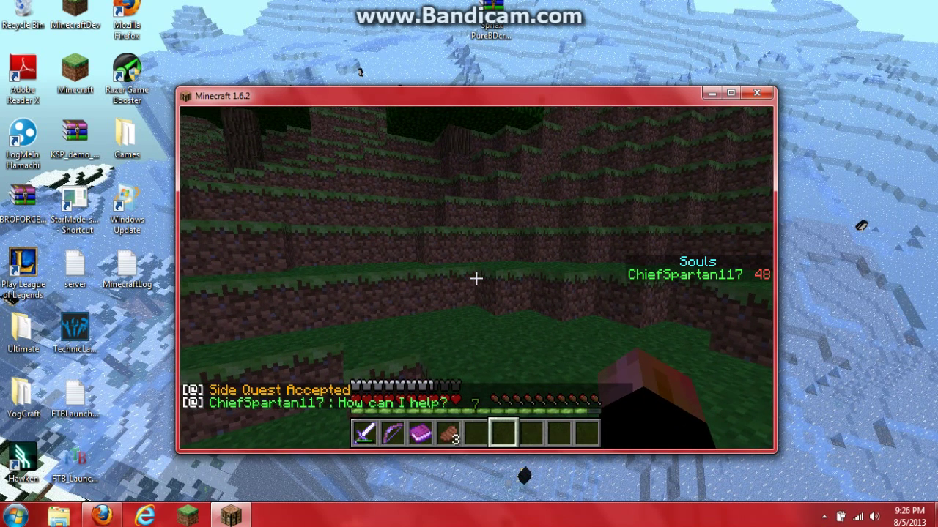
{"action": "key", "text": "e"}
{"action": "key", "text": "F11"}
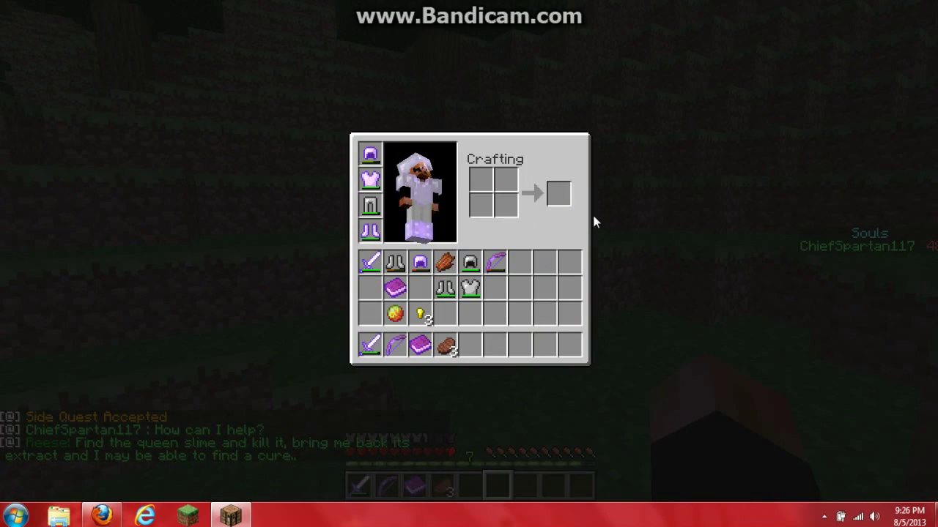
{"action": "left_click", "coordinate": [661, 333]}
{"action": "key", "text": "e"}
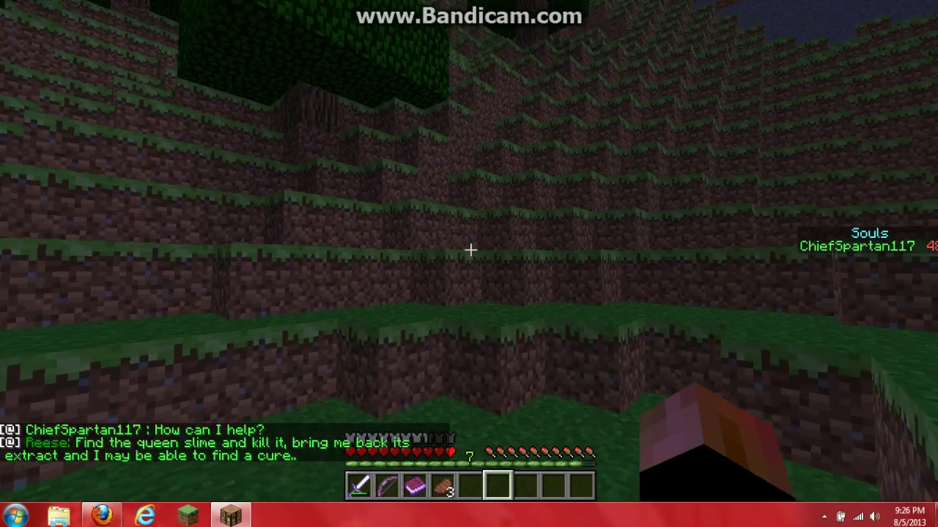
Walk up to the tree and check the equipped armour in the inventory.
{"action": "key", "text": "w"}
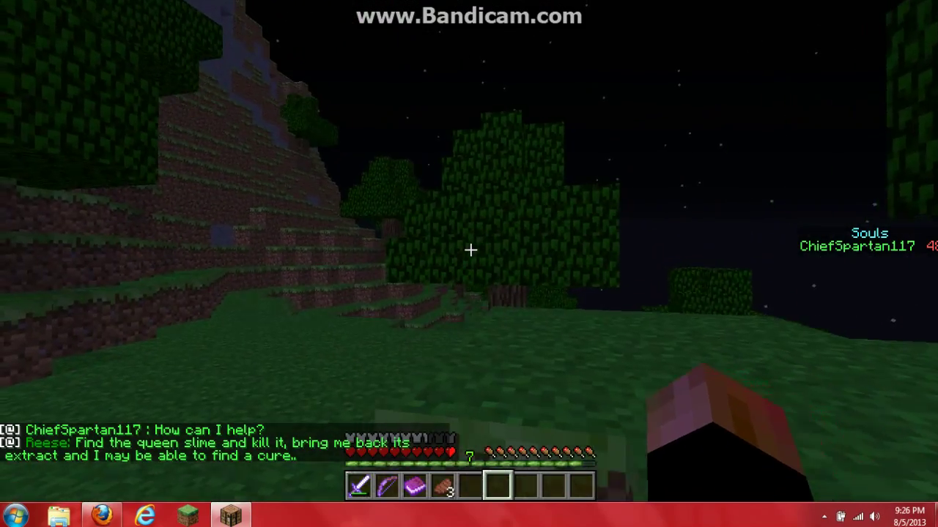
{"action": "key", "text": "F3"}
{"action": "key", "text": "w"}
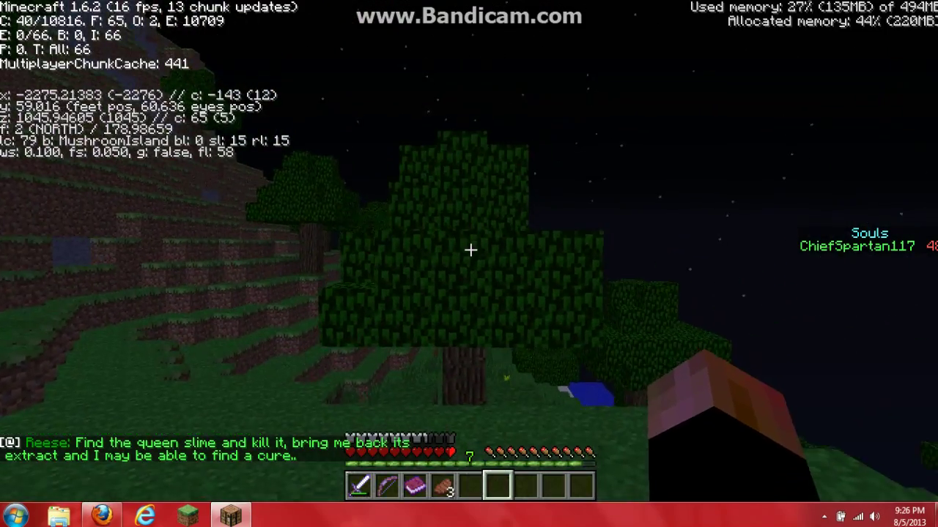
{"action": "key", "text": "F3"}
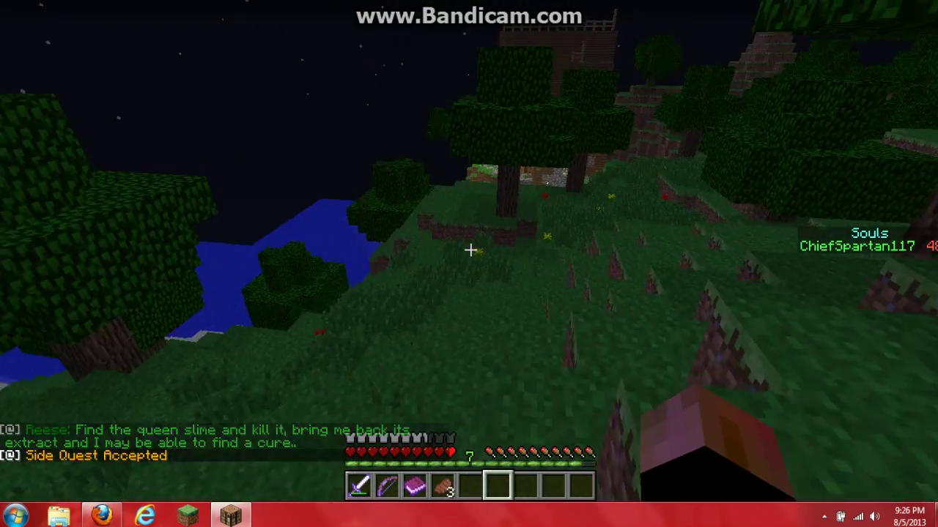
{"action": "key", "text": "Tab"}
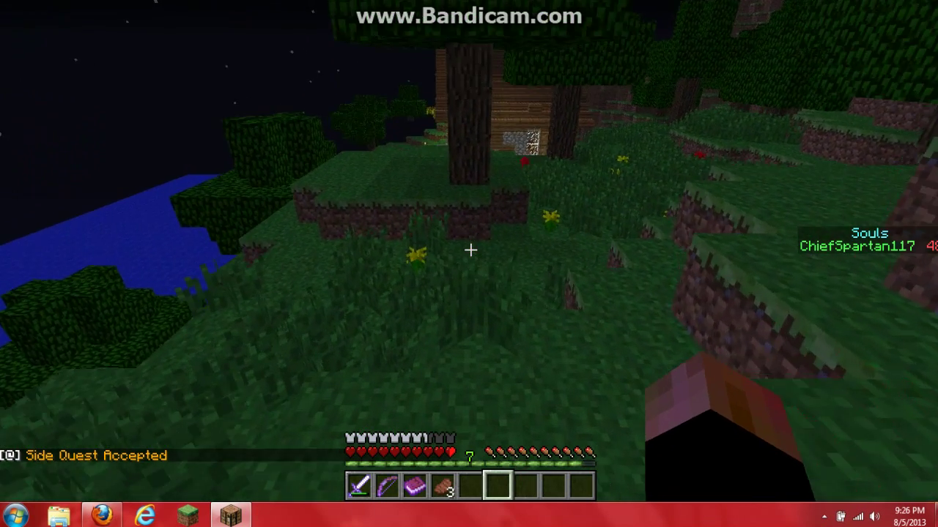
{"action": "key", "text": "e"}
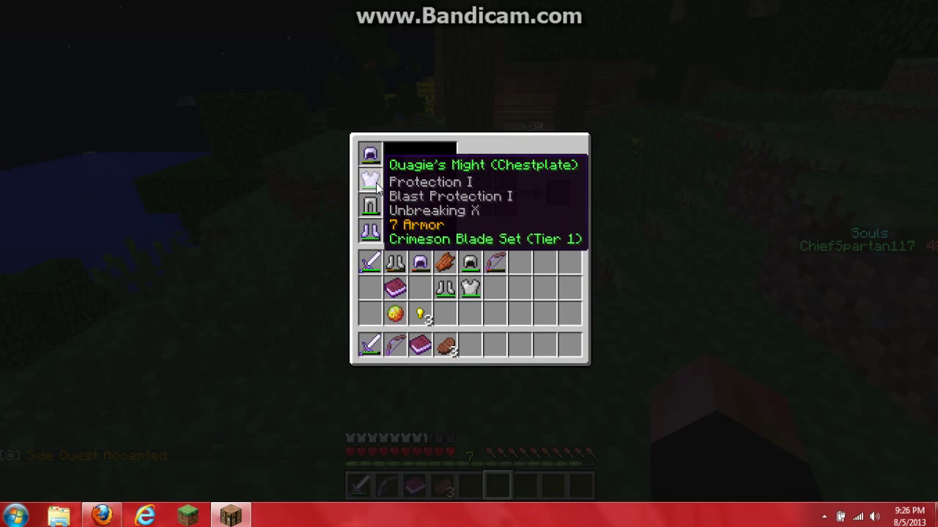
{"action": "key", "text": "e"}
Walk down the ledge and cobblestone steps to the grass beside the beach house.
{"action": "key", "text": "w"}
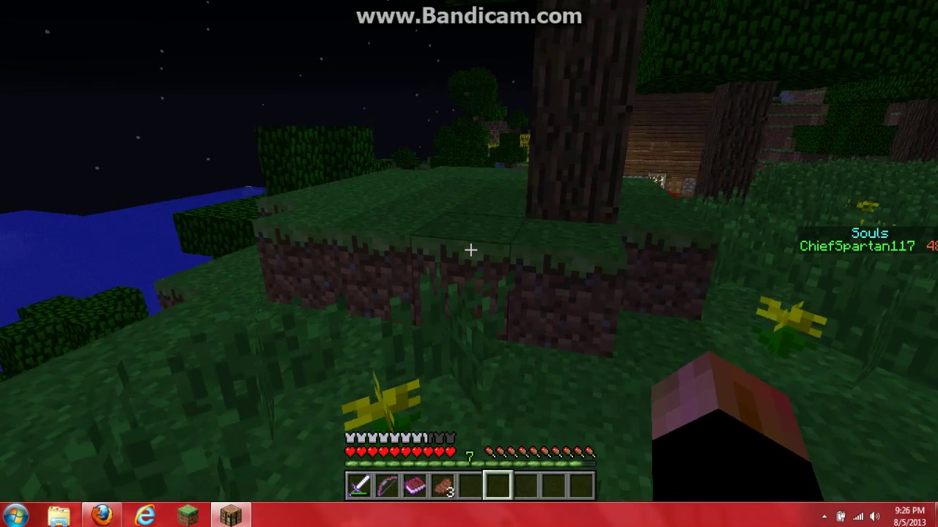
{"action": "key", "text": "w"}
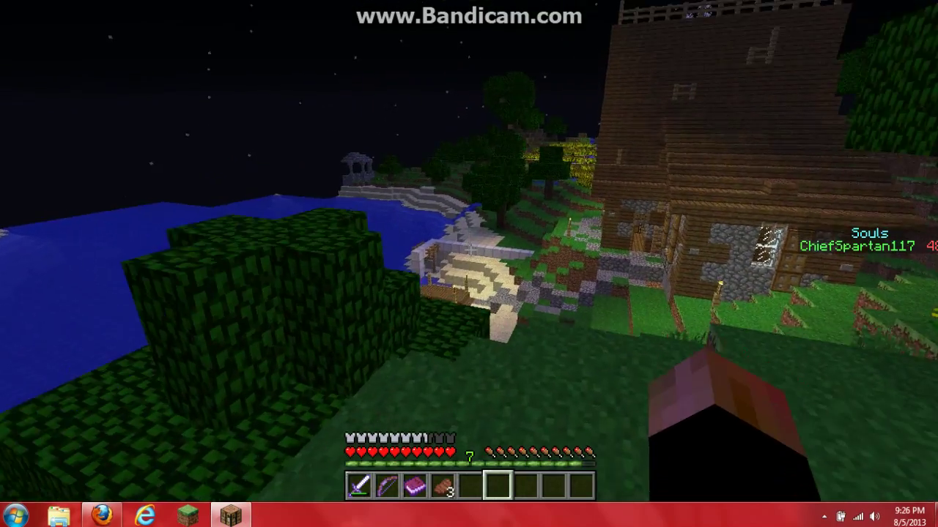
{"action": "key", "text": "w"}
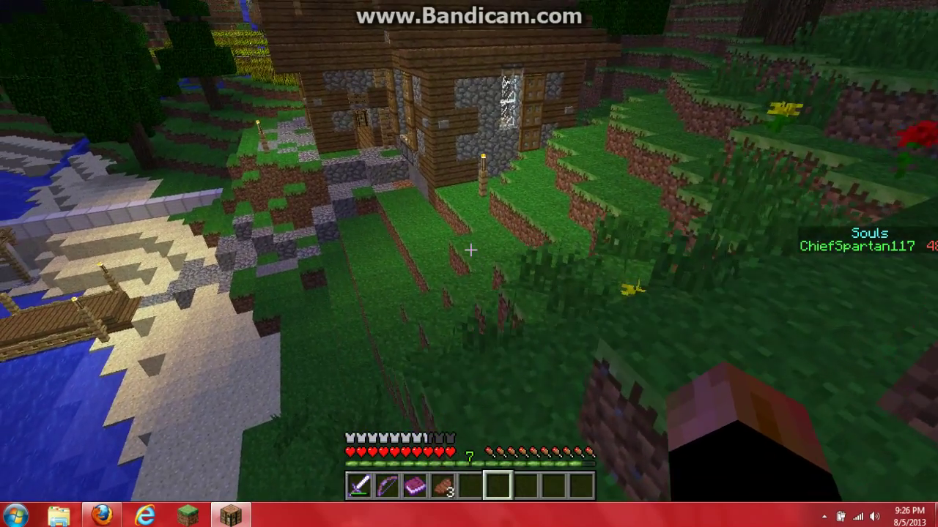
{"action": "key", "text": "w"}
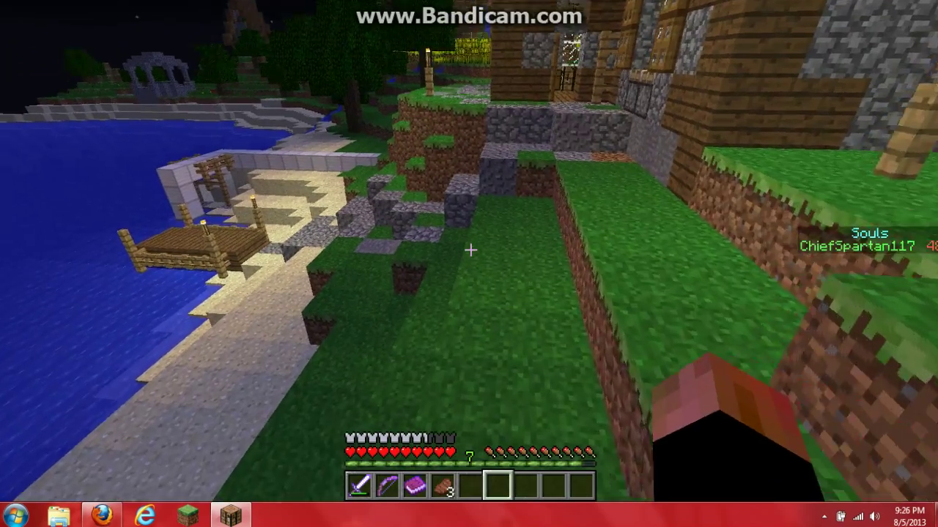
{"action": "key", "text": "w"}
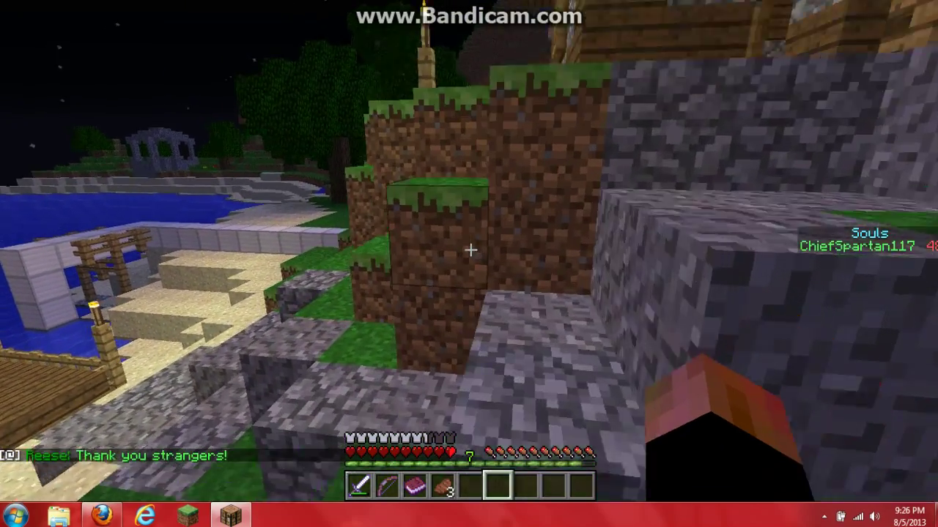
{"action": "key", "text": "w"}
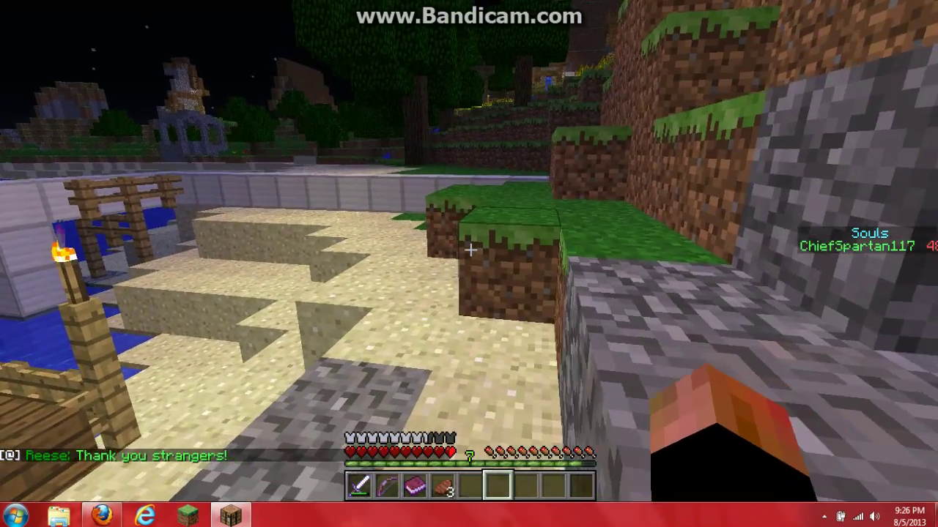
{"action": "key", "text": "e"}
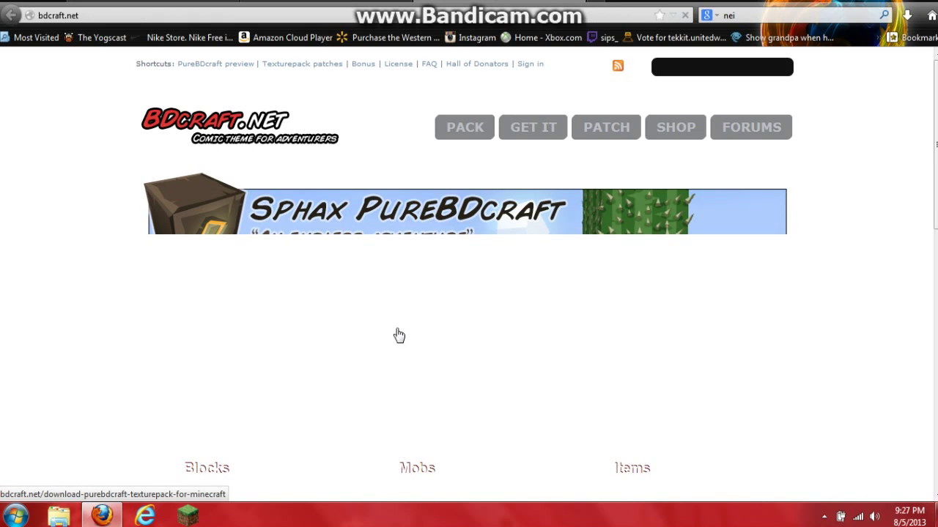
Download the Sphax PureBDcraft pack for MC1.6.2 from the bdcraft.net download page.
{"action": "left_click", "coordinate": [530, 137]}
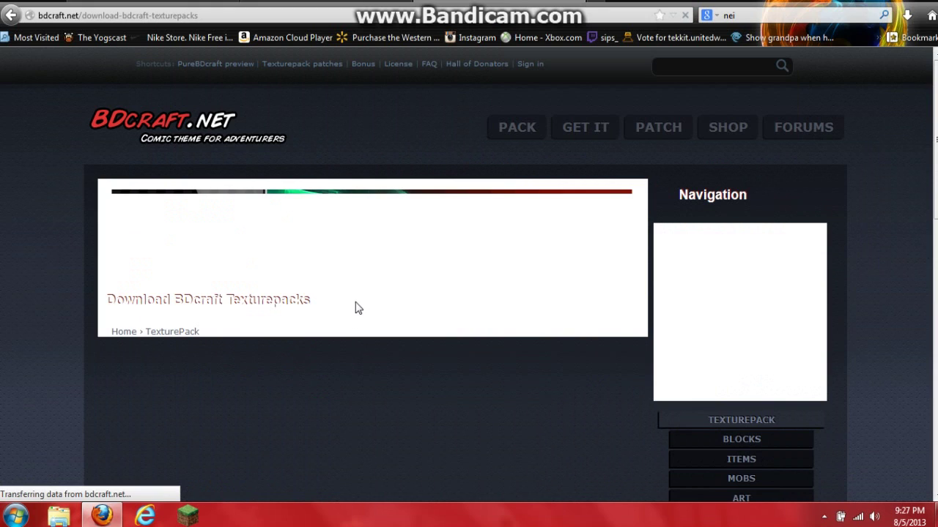
{"action": "scroll", "coordinate": [331, 303], "scroll_direction": "down", "scroll_amount": 5}
{"action": "scroll", "coordinate": [330, 303], "scroll_direction": "up", "scroll_amount": 5}
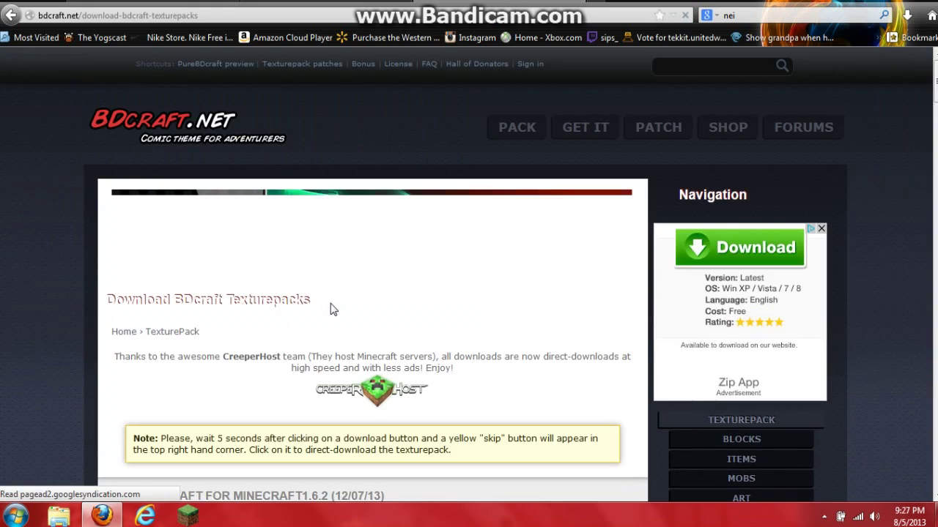
{"action": "scroll", "coordinate": [330, 308], "scroll_direction": "down", "scroll_amount": 10}
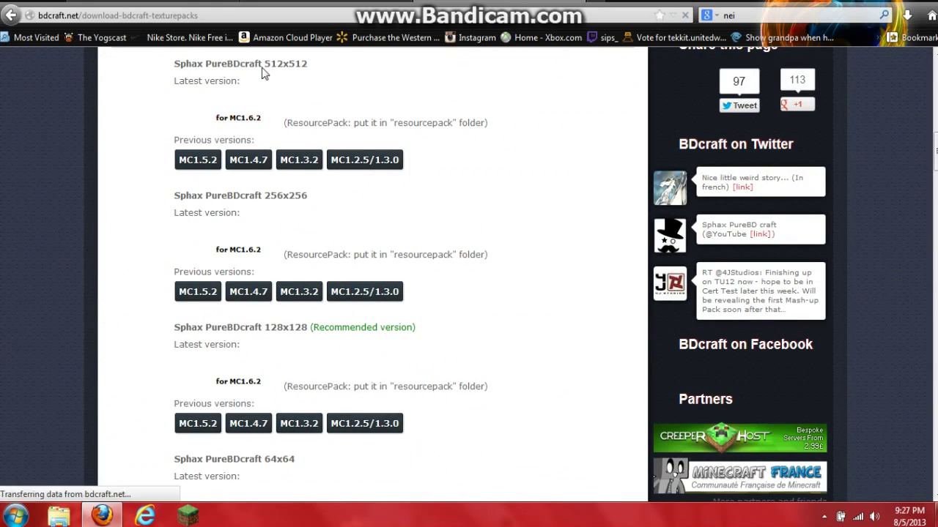
{"action": "scroll", "coordinate": [266, 147], "scroll_direction": "up", "scroll_amount": 3}
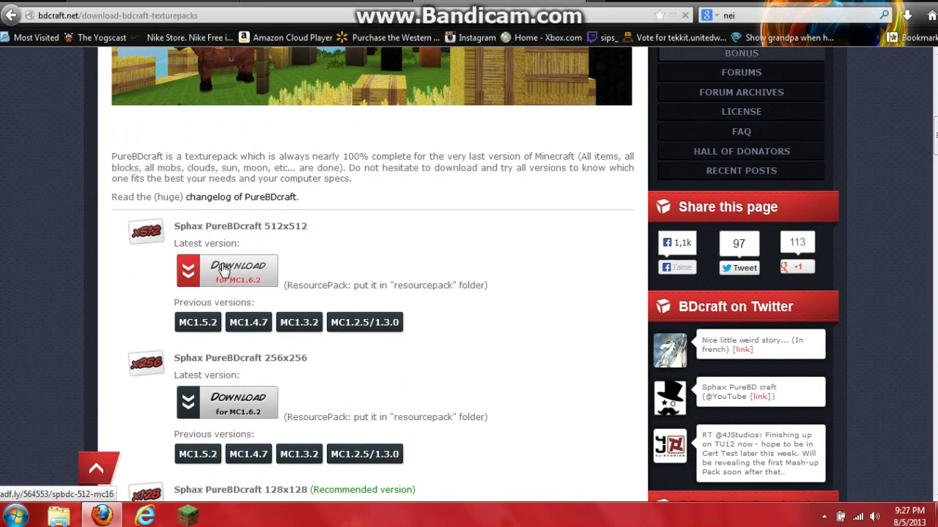
{"action": "mouse_move", "coordinate": [305, 288]}
{"action": "left_mouse_down"}
{"action": "mouse_move", "coordinate": [459, 286]}
{"action": "mouse_move", "coordinate": [410, 285]}
{"action": "left_mouse_up"}
{"action": "left_click", "coordinate": [394, 277]}
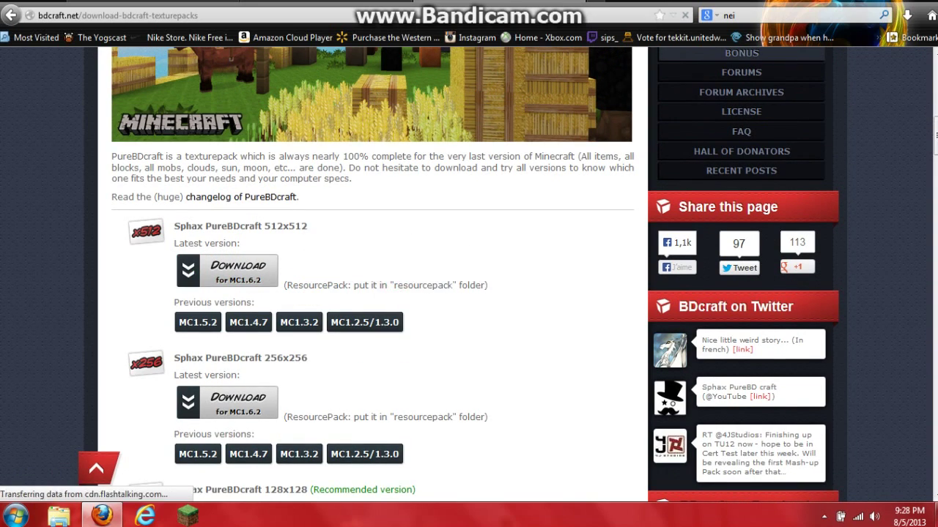
{"action": "left_click_drag", "start_coordinate": [354, 285], "coordinate": [460, 285]}
{"action": "double_click", "coordinate": [429, 286]}
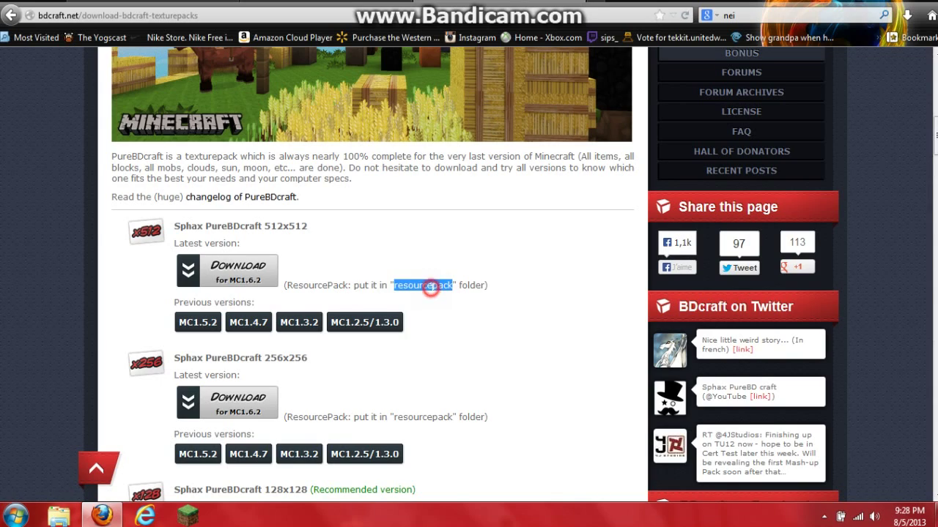
{"action": "left_click", "coordinate": [312, 253]}
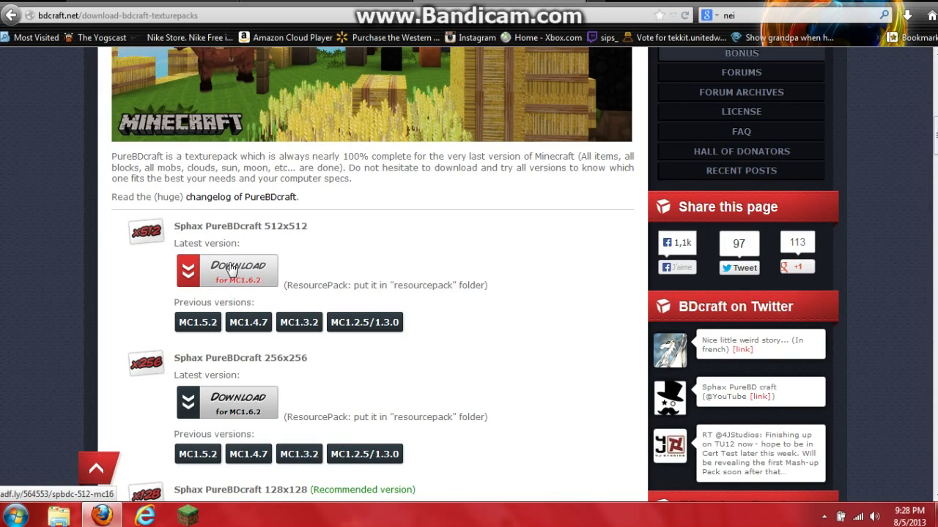
{"action": "left_click", "coordinate": [231, 269]}
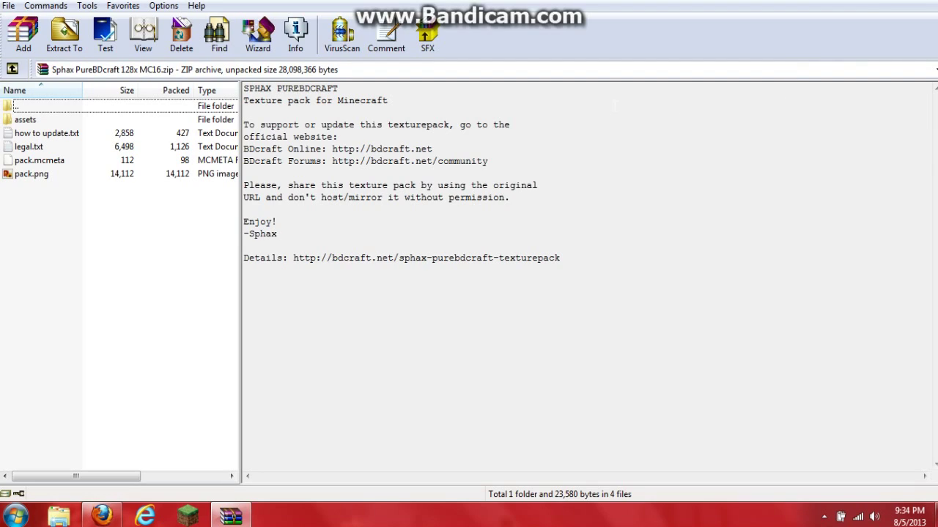
Point out legal.txt, pack.mcmeta and the assets folder in the Sphax archive.
{"action": "left_click", "coordinate": [13, 120]}
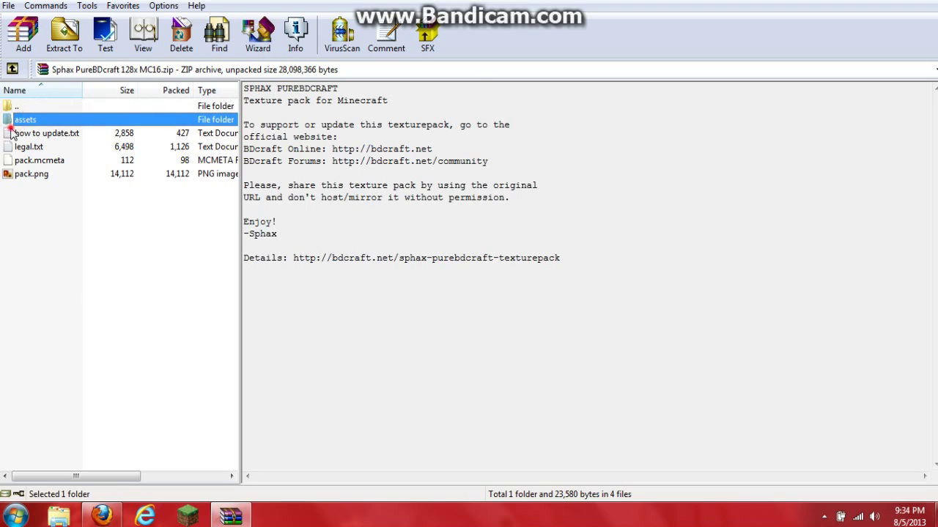
{"action": "left_click", "coordinate": [33, 146]}
{"action": "left_click", "coordinate": [39, 161]}
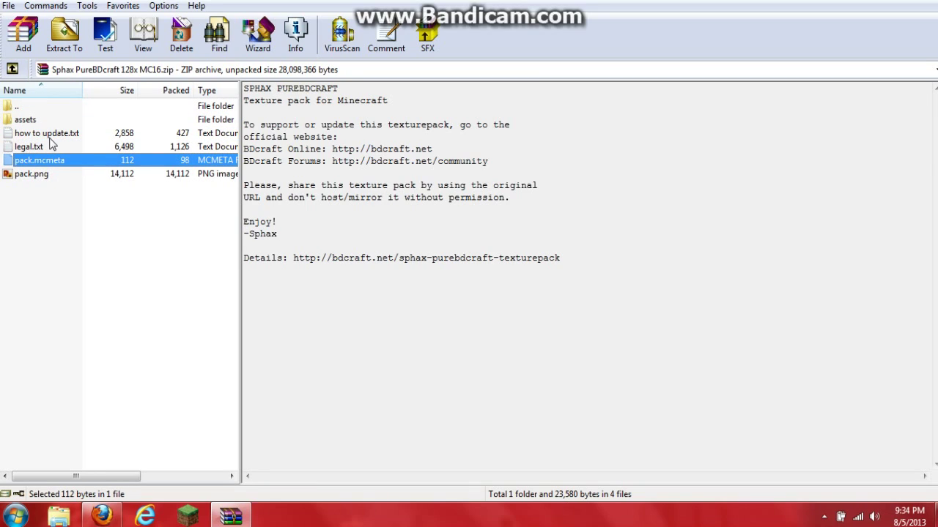
{"action": "left_click", "coordinate": [89, 175]}
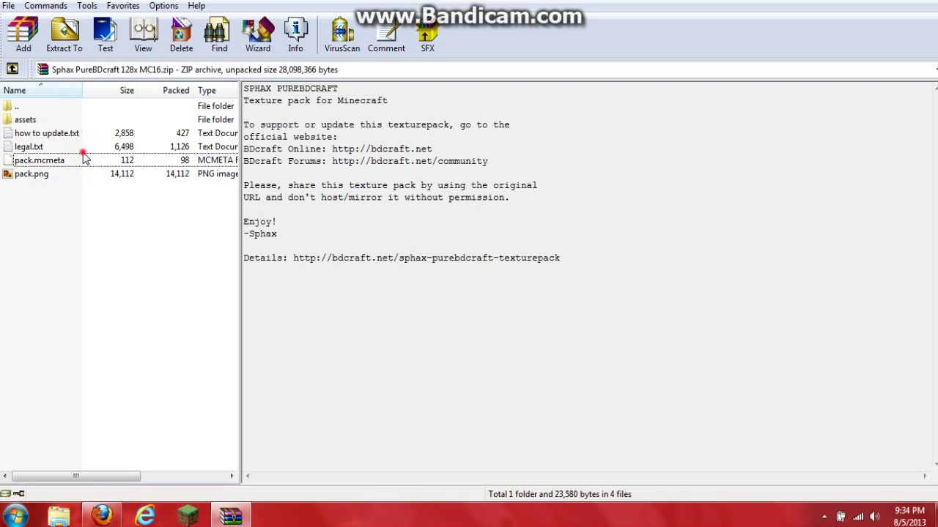
{"action": "left_click", "coordinate": [83, 149]}
{"action": "left_click", "coordinate": [98, 120]}
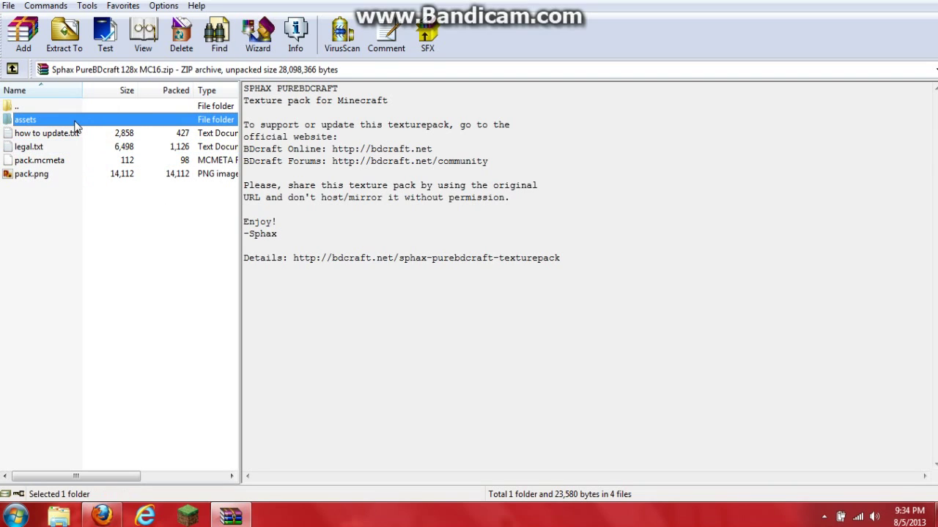
Browse into assets\minecraft, back out to Compressed, and reopen the Sphax zip.
{"action": "double_click", "coordinate": [75, 123]}
{"action": "double_click", "coordinate": [75, 123]}
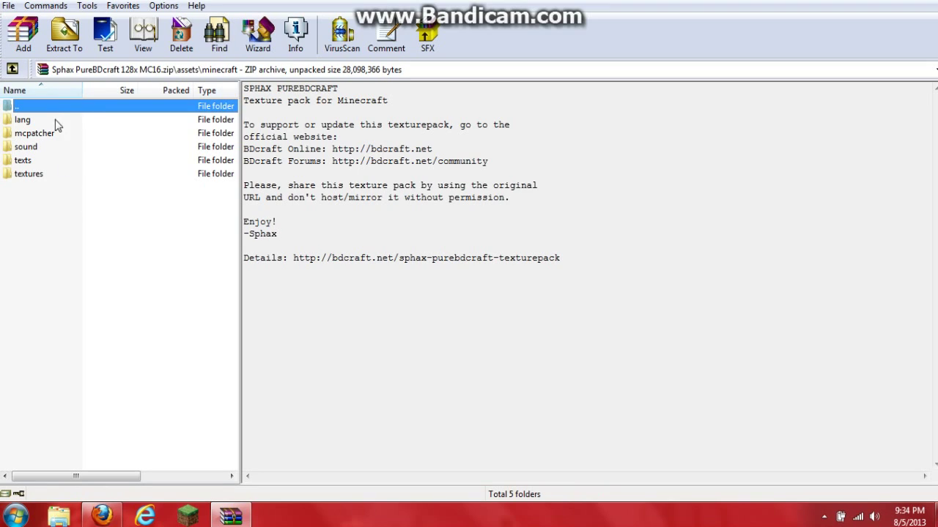
{"action": "double_click", "coordinate": [76, 107]}
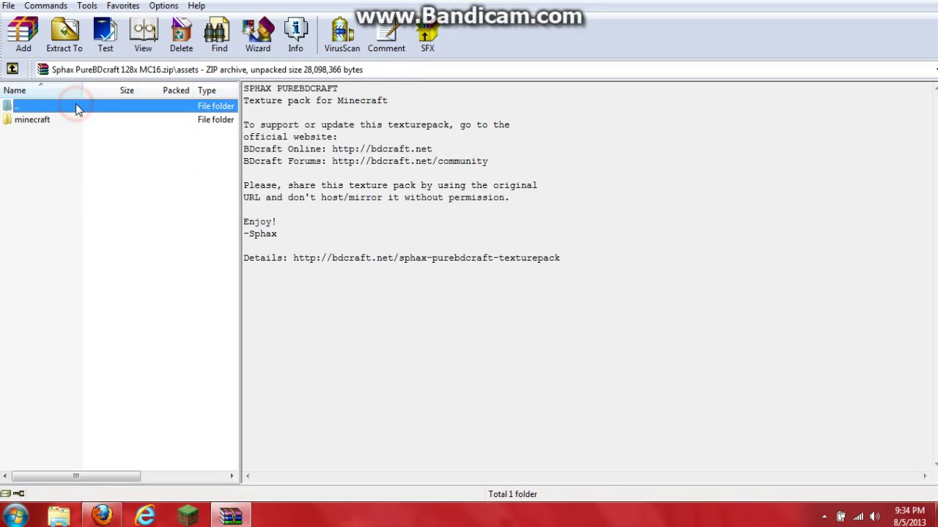
{"action": "double_click", "coordinate": [76, 106]}
{"action": "double_click", "coordinate": [77, 106]}
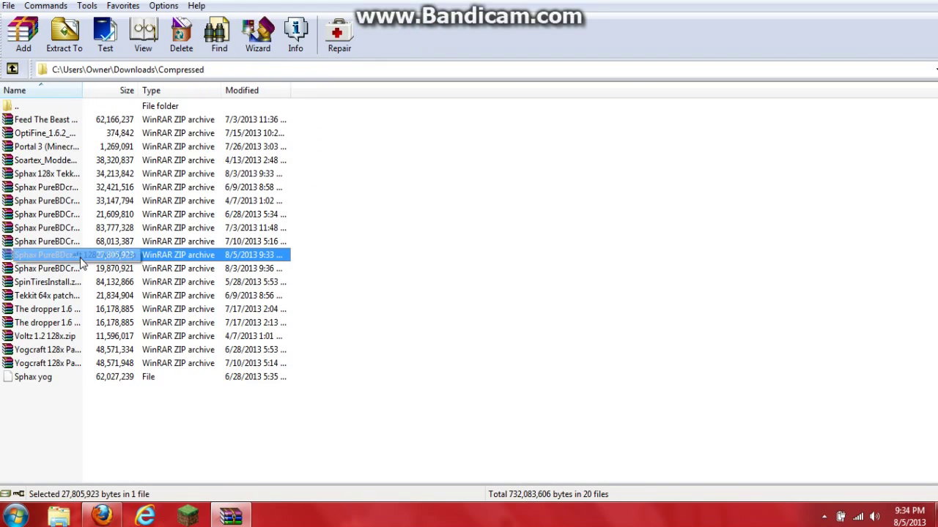
{"action": "double_click", "coordinate": [81, 258]}
{"action": "left_click", "coordinate": [79, 121]}
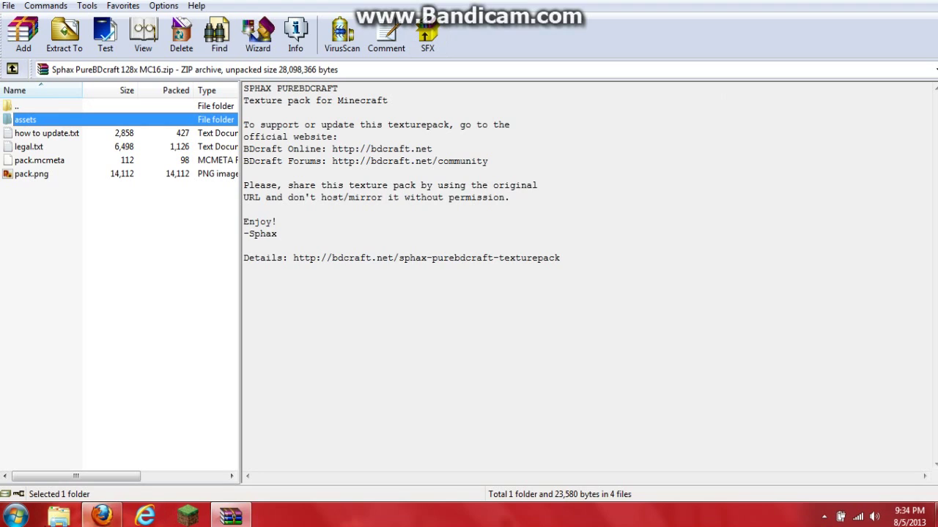
{"action": "key", "text": "super"}
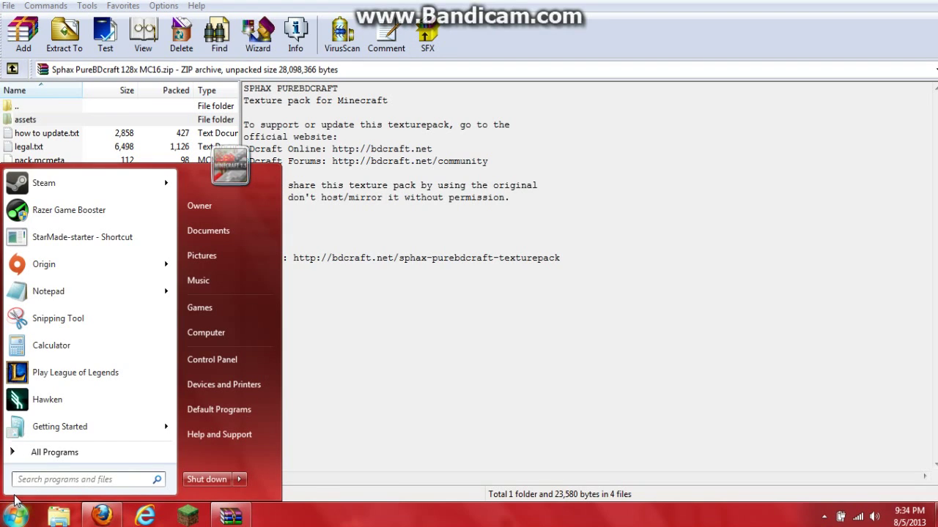
Open the .minecraft resourcepacks folder via %appdata% from the Start search.
{"action": "type", "text": "%appdata%"}
{"action": "key", "text": "Return"}
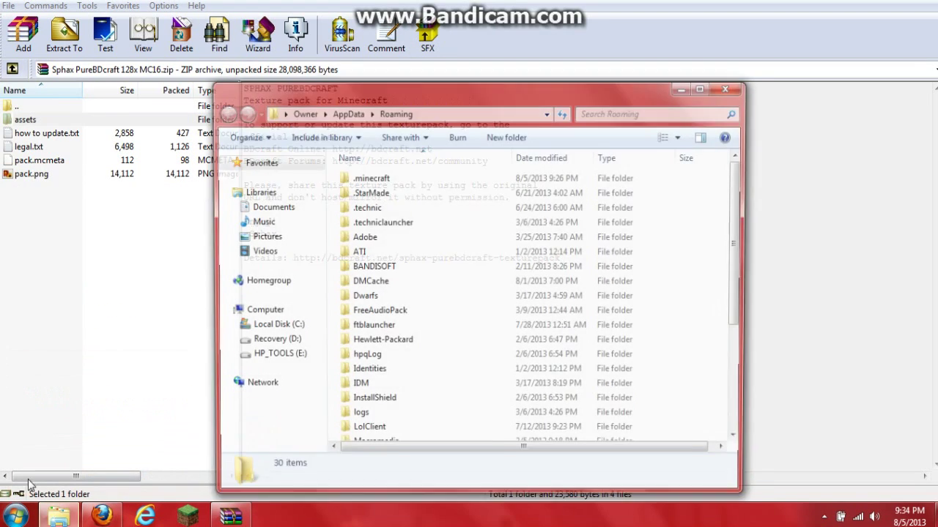
{"action": "double_click", "coordinate": [387, 178]}
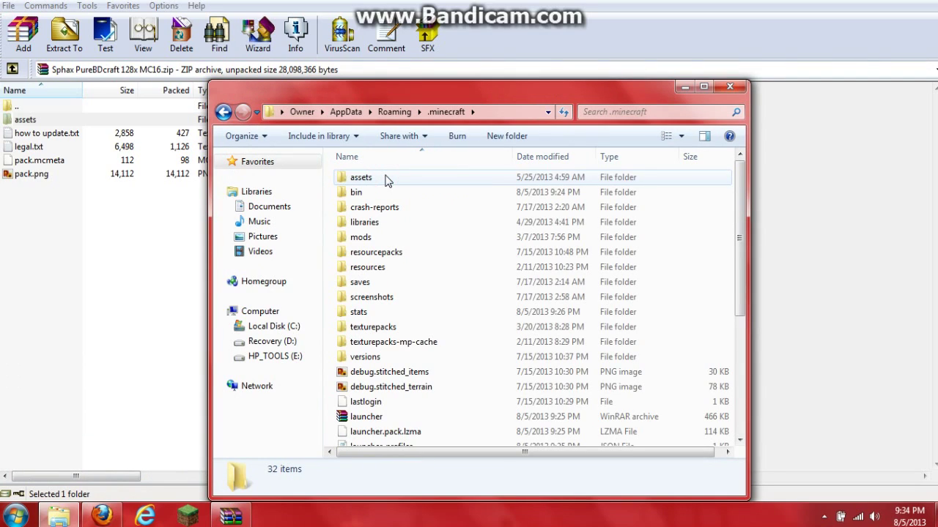
{"action": "double_click", "coordinate": [385, 192]}
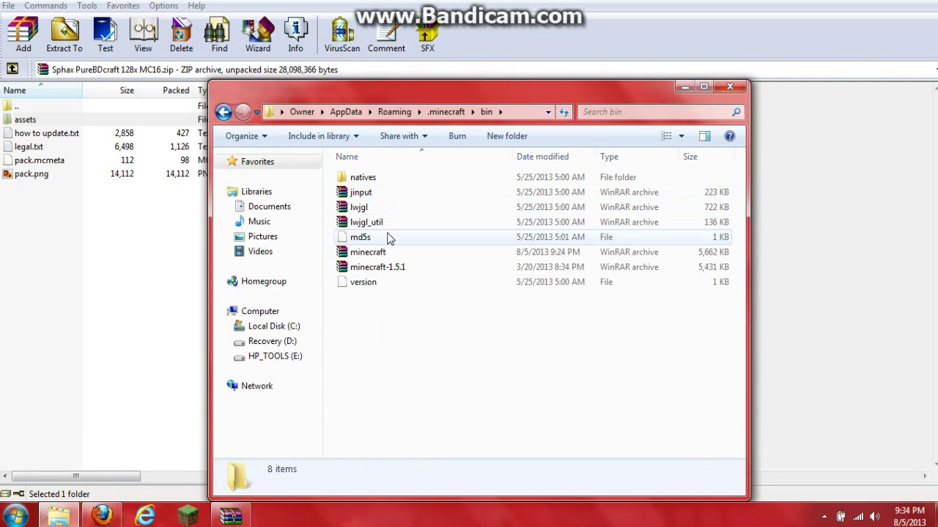
{"action": "left_click", "coordinate": [222, 113]}
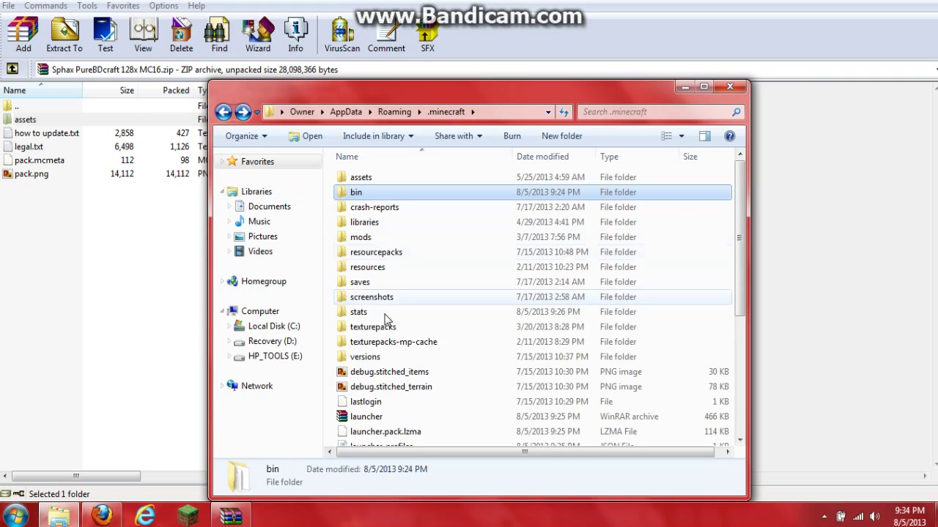
{"action": "double_click", "coordinate": [424, 256]}
Check the existing Sphax pack, then drag in the new archive but keep the existing copy.
{"action": "double_click", "coordinate": [414, 182]}
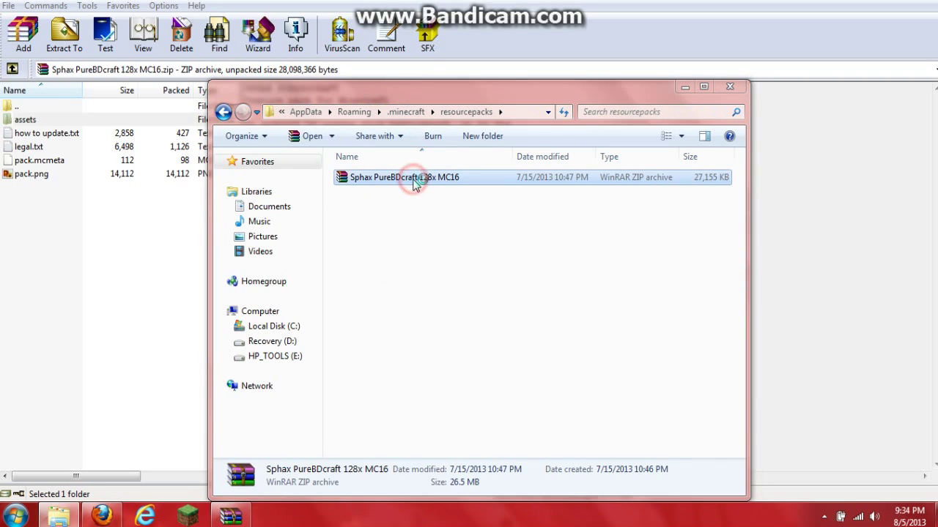
{"action": "left_click", "coordinate": [918, 38]}
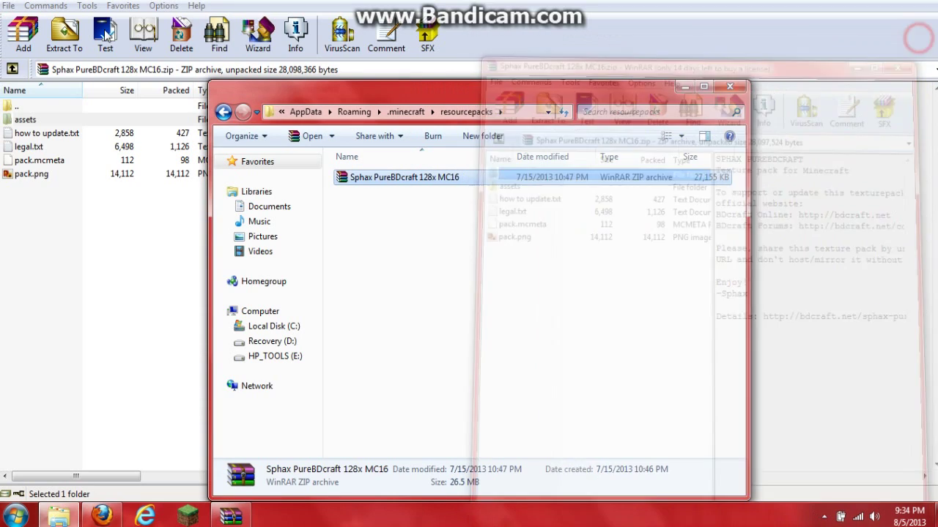
{"action": "double_click", "coordinate": [22, 107]}
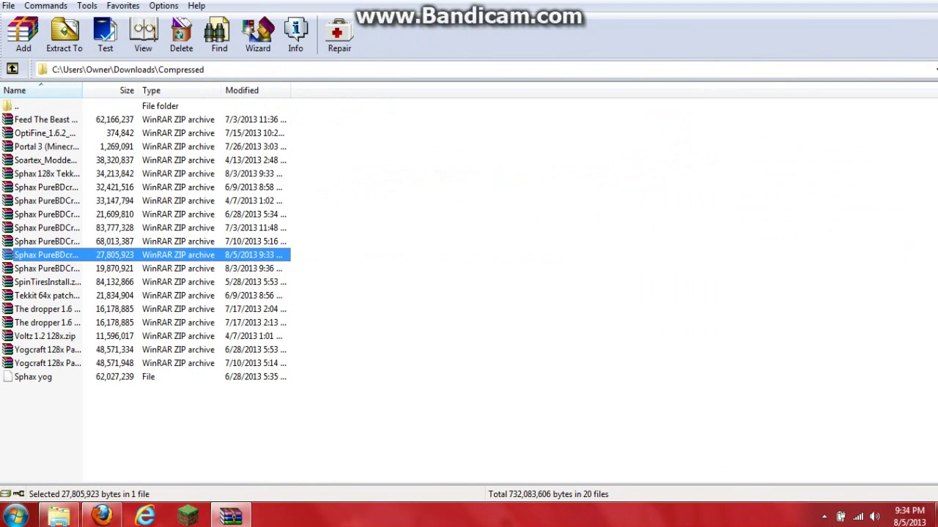
{"action": "left_click", "coordinate": [59, 517]}
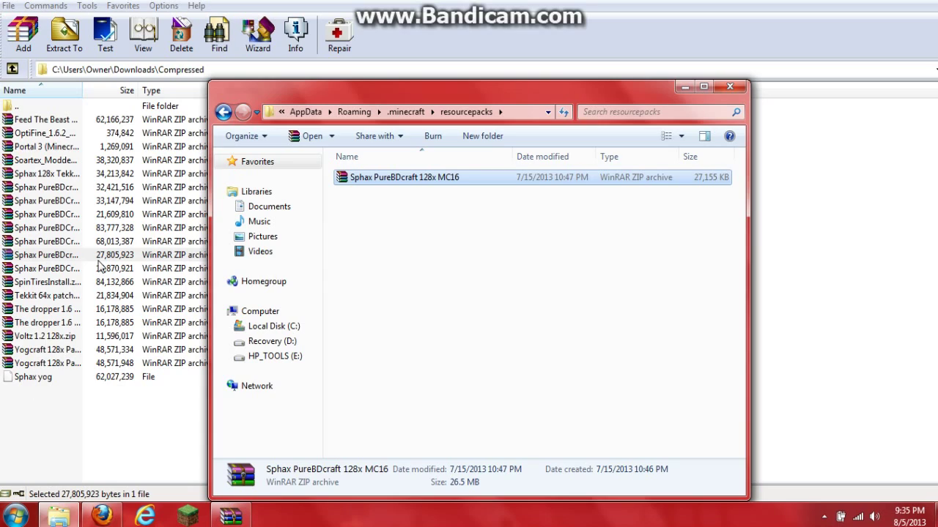
{"action": "mouse_move", "coordinate": [62, 258]}
{"action": "left_mouse_down"}
{"action": "mouse_move", "coordinate": [52, 256]}
{"action": "mouse_move", "coordinate": [444, 223]}
{"action": "left_mouse_up"}
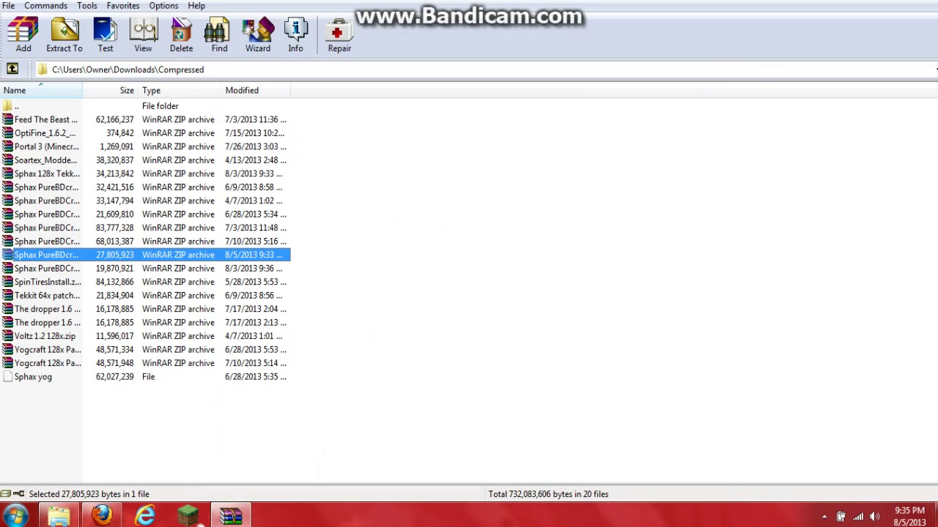
{"action": "mouse_move", "coordinate": [58, 517]}
{"action": "left_mouse_down"}
{"action": "mouse_move", "coordinate": [408, 272]}
{"action": "mouse_move", "coordinate": [449, 229]}
{"action": "left_mouse_up"}
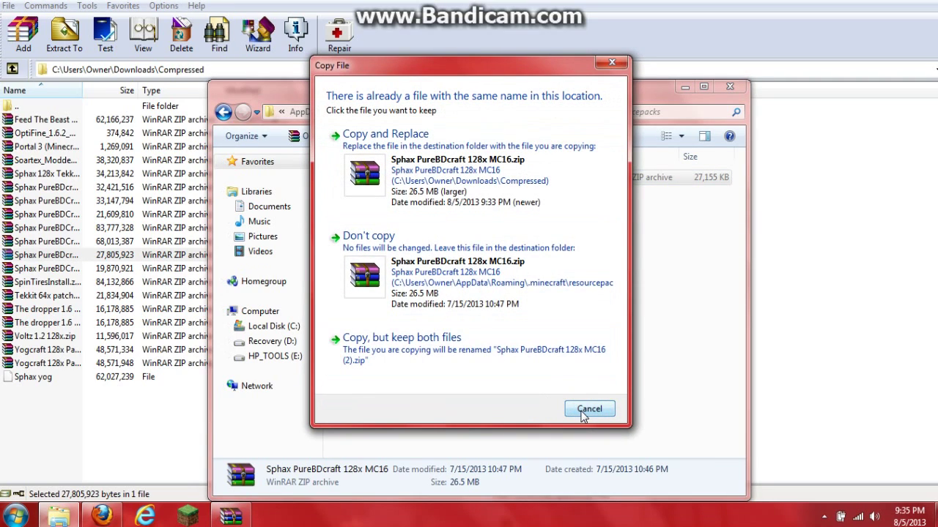
{"action": "left_click", "coordinate": [584, 412]}
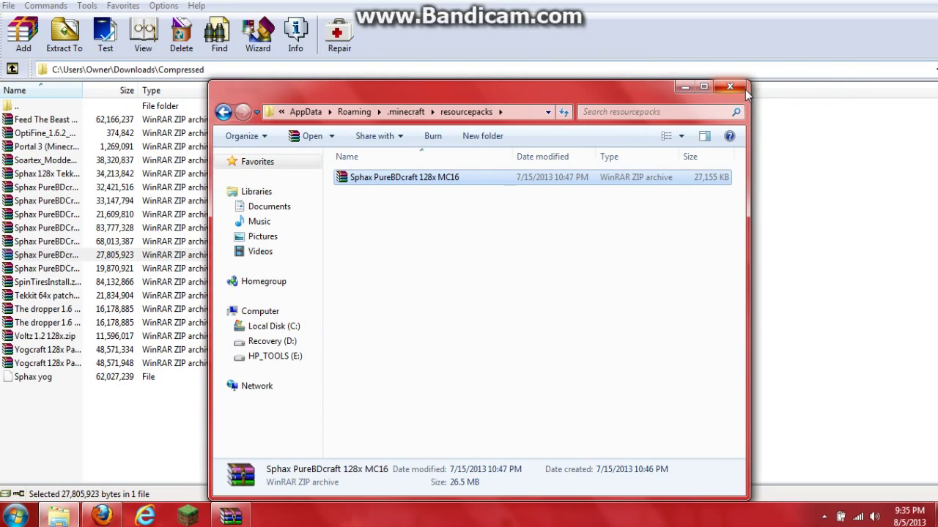
{"action": "left_click", "coordinate": [730, 87]}
Switch between Firefox and WinRAR, clear the Sphax archive selection and show the desktop.
{"action": "left_click", "coordinate": [110, 517]}
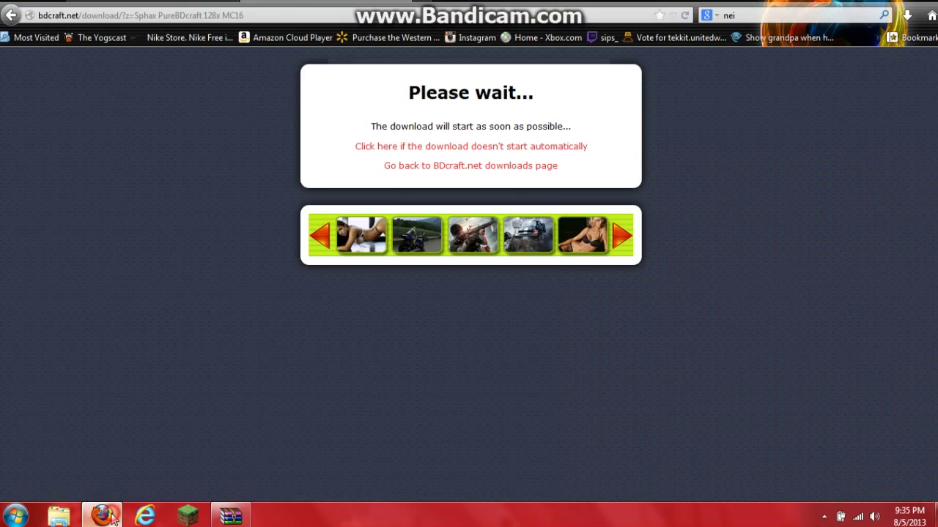
{"action": "right_click", "coordinate": [111, 519]}
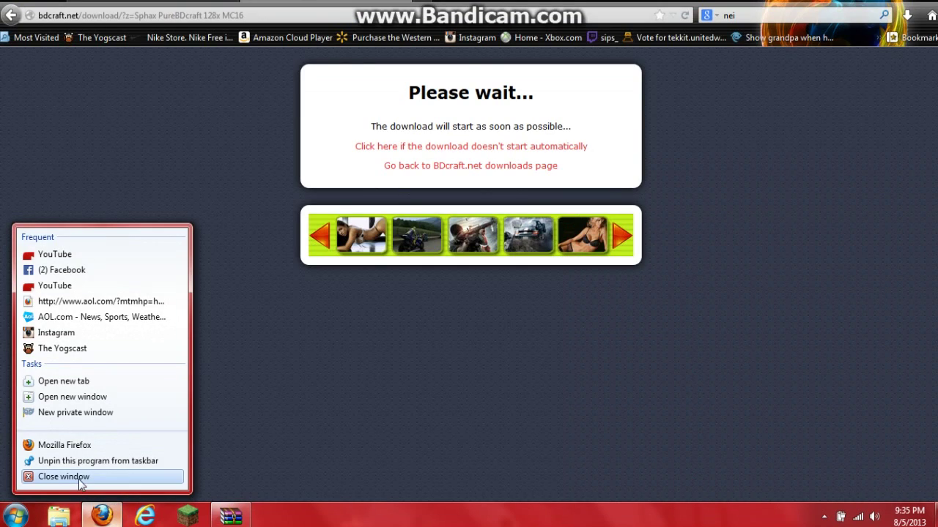
{"action": "left_click", "coordinate": [254, 429]}
{"action": "left_click", "coordinate": [242, 512]}
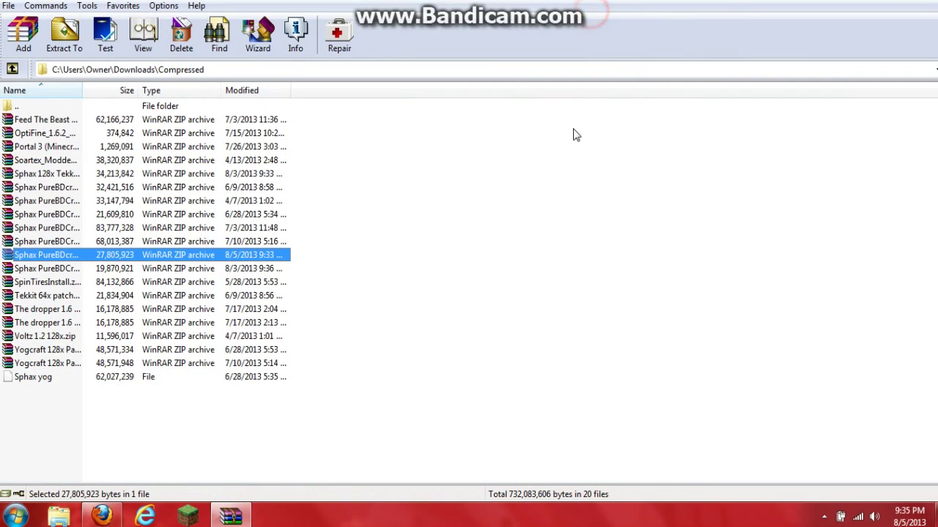
{"action": "left_click", "coordinate": [559, 195]}
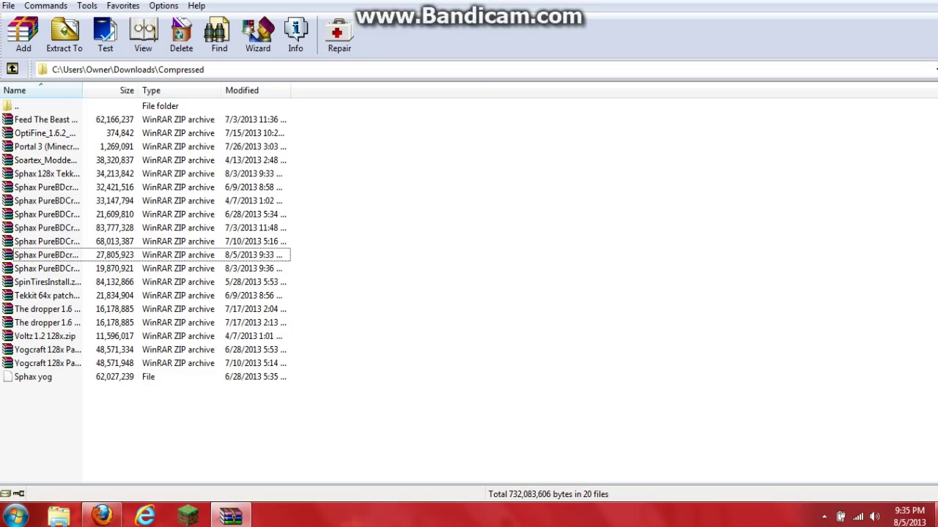
{"action": "key", "text": "super+d"}
Close WinRAR from its taskbar menu and restore the Firefox BDcraft download page.
{"action": "mouse_move", "coordinate": [230, 516]}
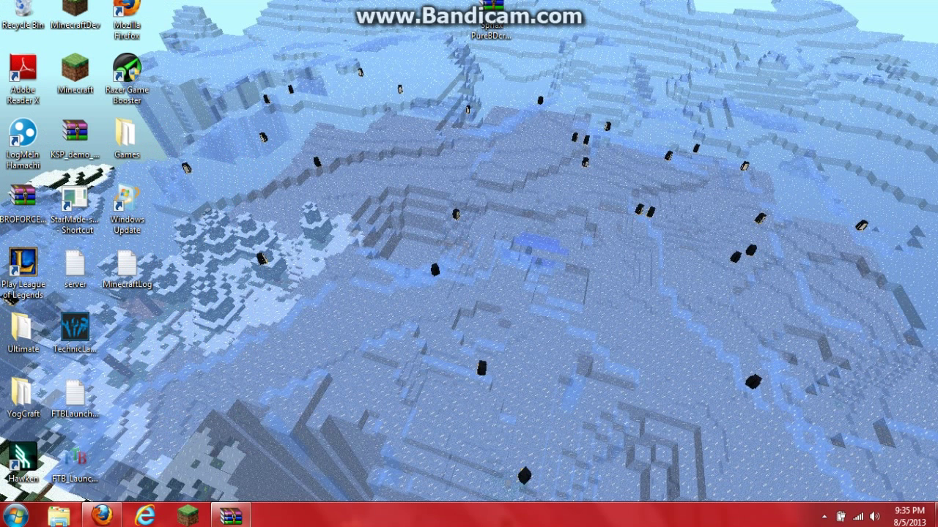
{"action": "right_click", "coordinate": [243, 505]}
{"action": "left_click", "coordinate": [237, 477]}
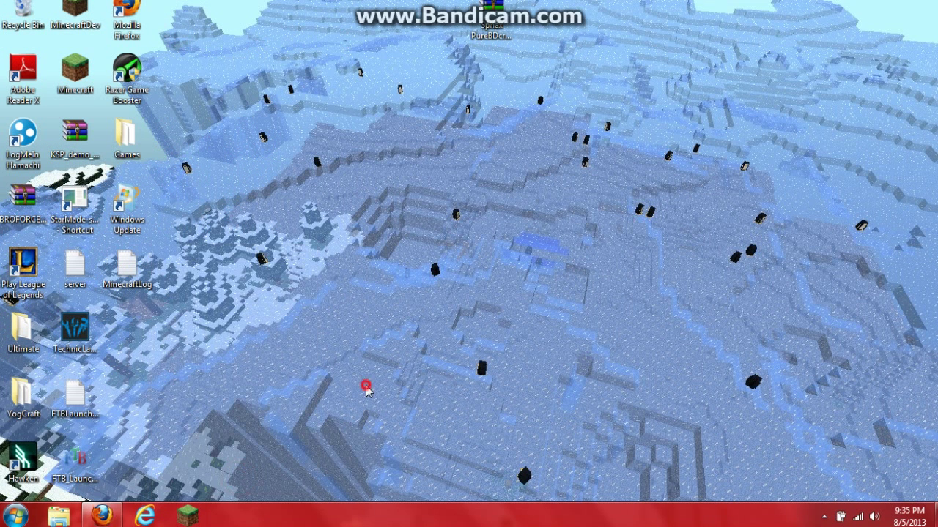
{"action": "mouse_move", "coordinate": [636, 134]}
{"action": "left_mouse_down"}
{"action": "mouse_move", "coordinate": [286, 356]}
{"action": "mouse_move", "coordinate": [307, 503]}
{"action": "left_mouse_up"}
{"action": "mouse_move", "coordinate": [734, 66]}
{"action": "left_mouse_down"}
{"action": "mouse_move", "coordinate": [435, 176]}
{"action": "mouse_move", "coordinate": [235, 428]}
{"action": "mouse_move", "coordinate": [231, 455]}
{"action": "left_mouse_up"}
{"action": "left_click", "coordinate": [102, 516]}
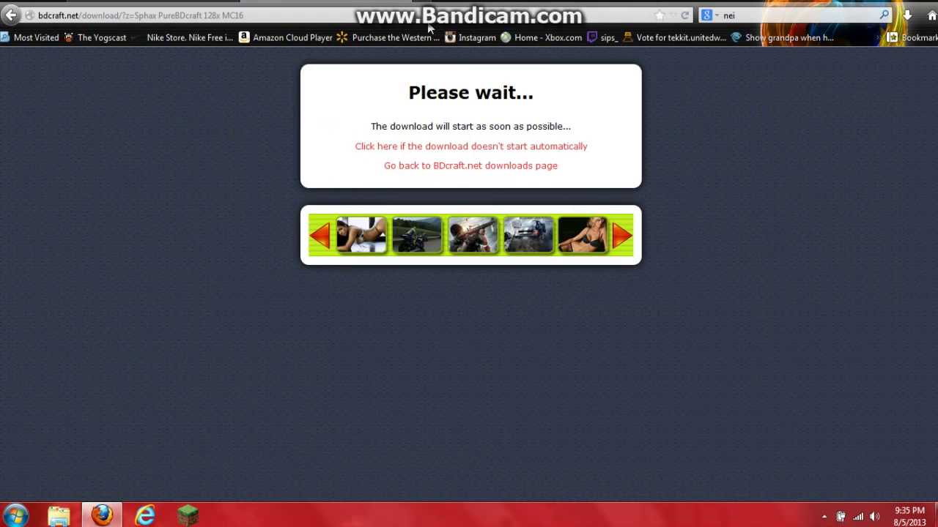
Un-maximise Firefox, close the downloading tab, and return to the BDcraft downloads page.
{"action": "mouse_move", "coordinate": [438, 6]}
{"action": "left_mouse_down"}
{"action": "mouse_move", "coordinate": [434, 52]}
{"action": "mouse_move", "coordinate": [417, 71]}
{"action": "left_mouse_up"}
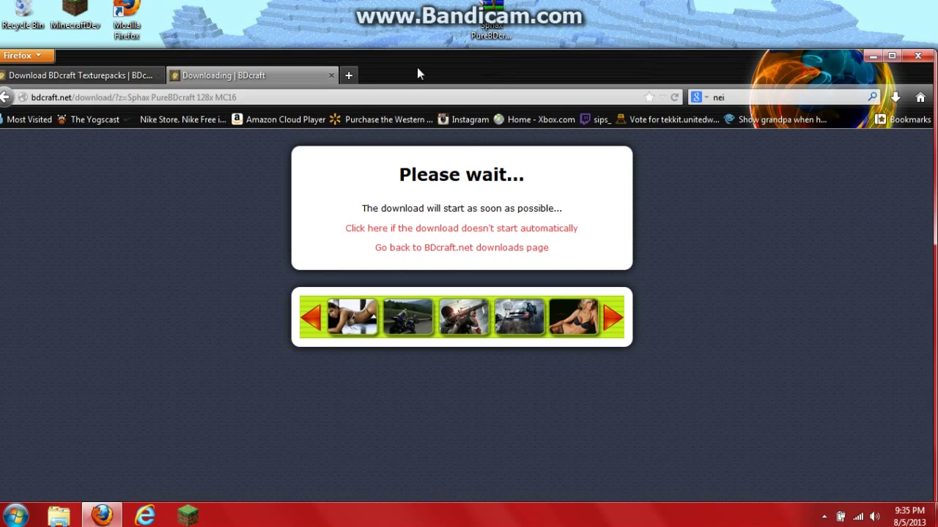
{"action": "left_click", "coordinate": [331, 76]}
{"action": "left_click", "coordinate": [178, 75]}
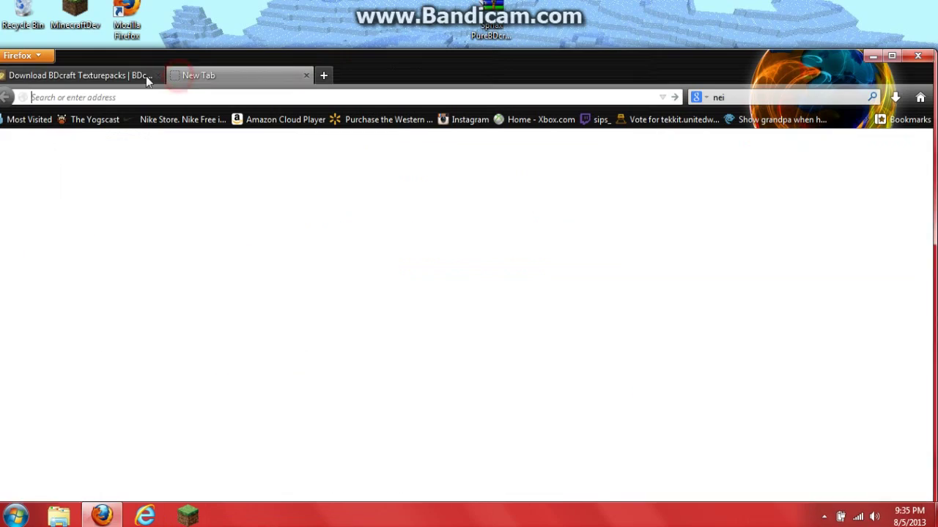
{"action": "left_click", "coordinate": [148, 77]}
Scroll through the Sphax PureBDcraft and GrungeBDcraft download options, then close the BDcraft tab.
{"action": "scroll", "coordinate": [330, 286], "scroll_direction": "down", "scroll_amount": 10}
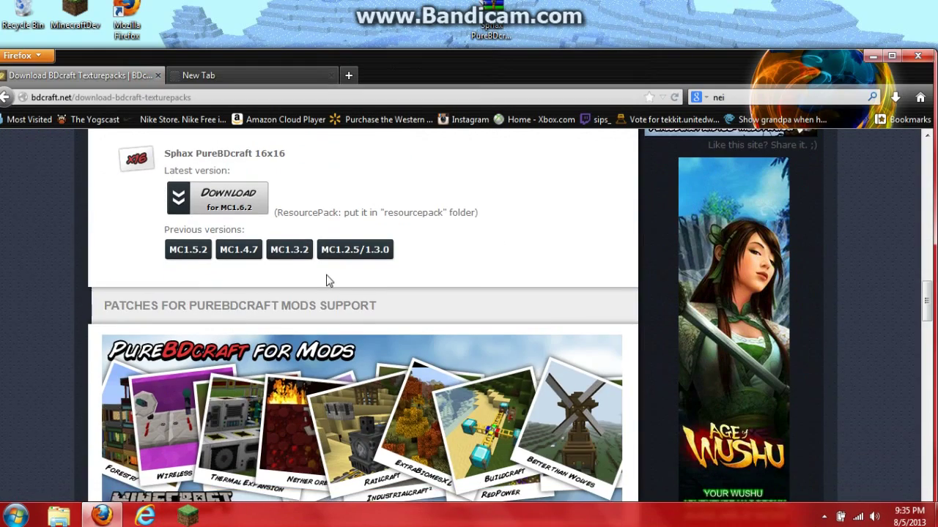
{"action": "scroll", "coordinate": [331, 253], "scroll_direction": "down", "scroll_amount": 15}
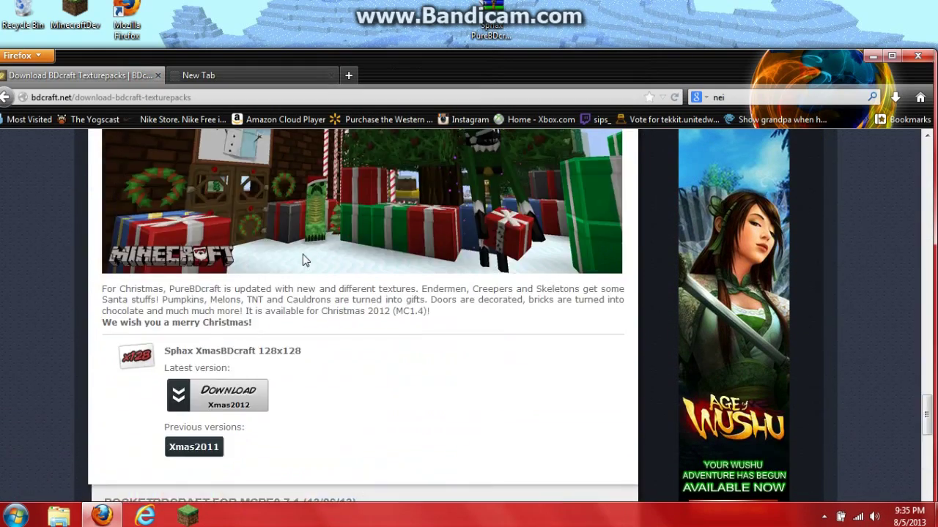
{"action": "scroll", "coordinate": [303, 255], "scroll_direction": "up", "scroll_amount": 10}
{"action": "scroll", "coordinate": [303, 255], "scroll_direction": "down", "scroll_amount": 5}
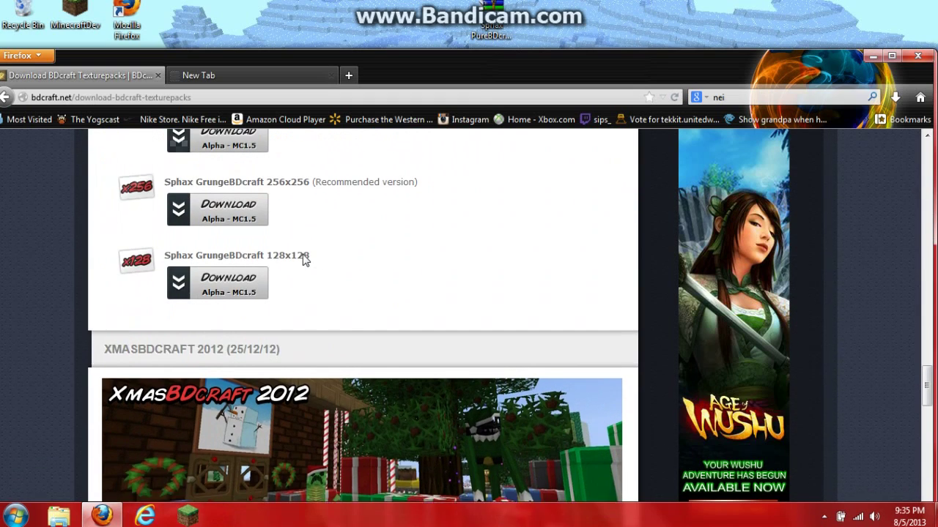
{"action": "scroll", "coordinate": [304, 260], "scroll_direction": "up", "scroll_amount": 5}
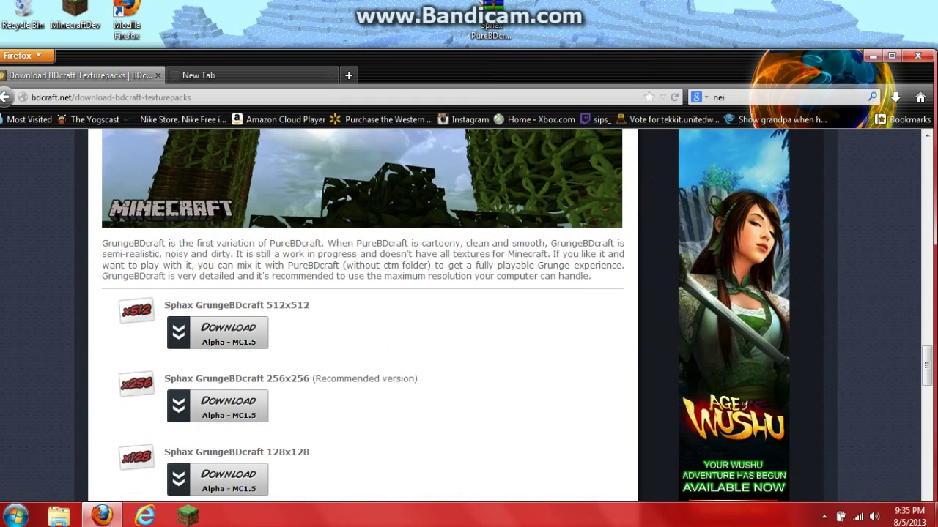
{"action": "scroll", "coordinate": [298, 255], "scroll_direction": "up", "scroll_amount": 15}
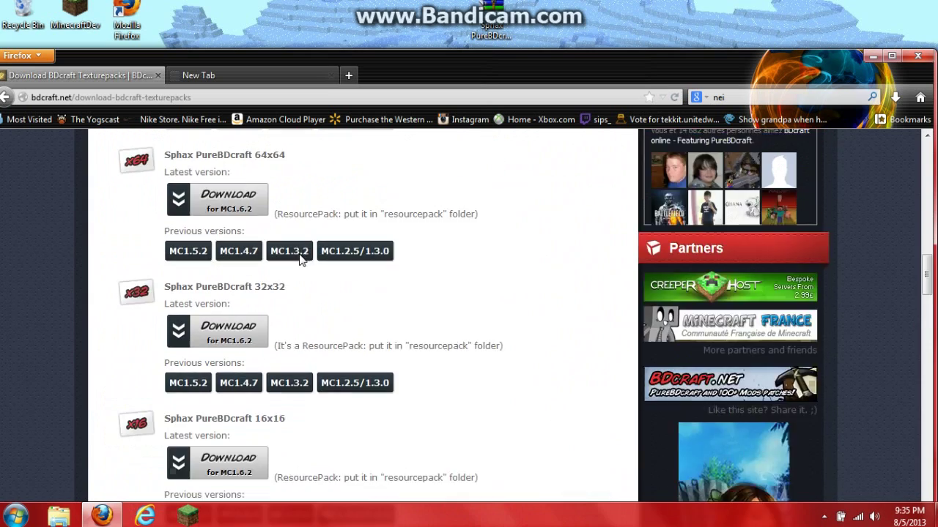
{"action": "scroll", "coordinate": [299, 254], "scroll_direction": "down", "scroll_amount": 5}
{"action": "scroll", "coordinate": [517, 329], "scroll_direction": "up", "scroll_amount": 3}
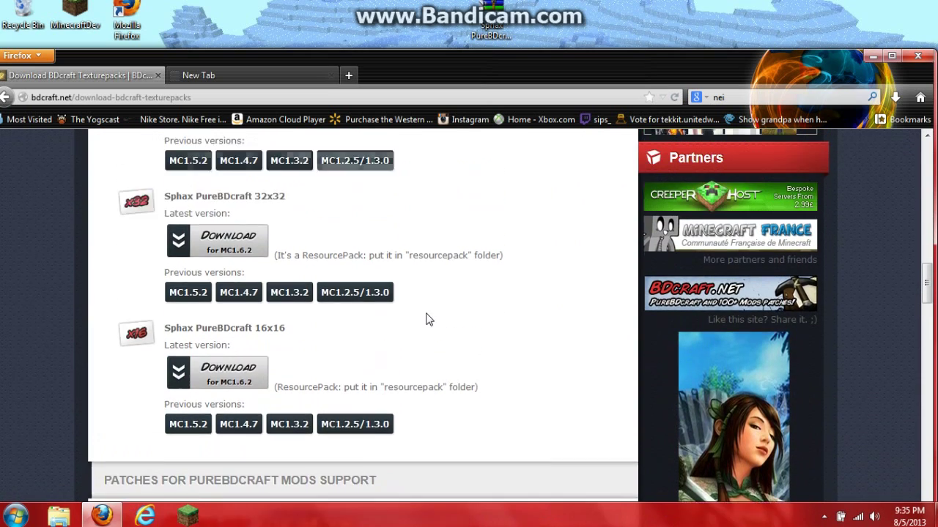
{"action": "scroll", "coordinate": [429, 319], "scroll_direction": "up", "scroll_amount": 7}
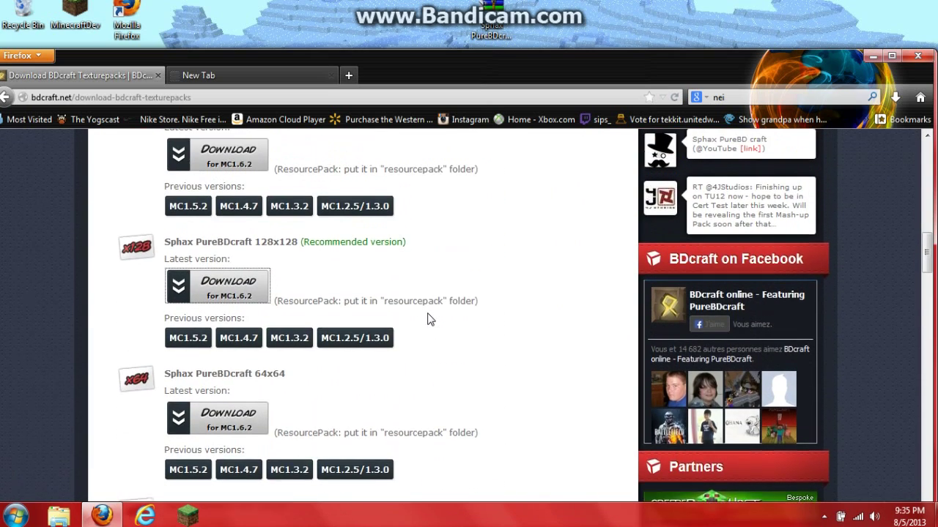
{"action": "scroll", "coordinate": [429, 319], "scroll_direction": "up", "scroll_amount": 1}
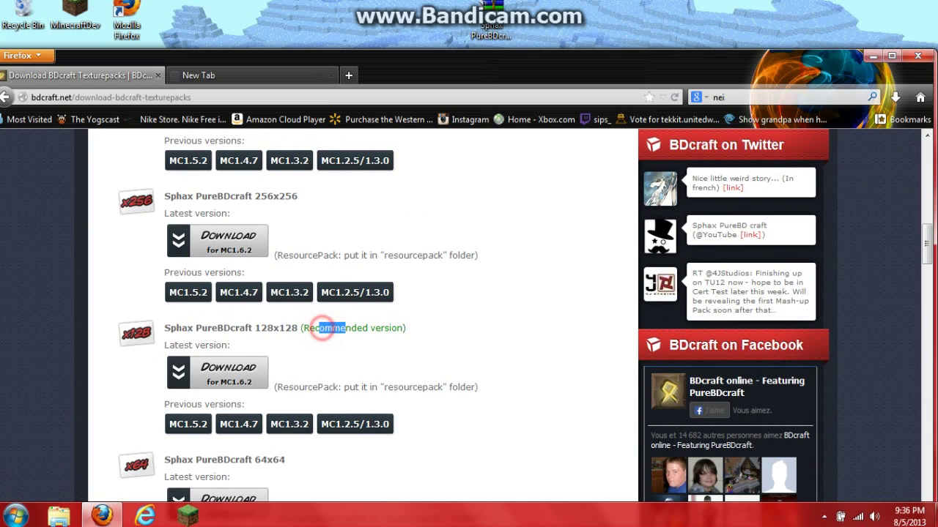
{"action": "scroll", "coordinate": [354, 319], "scroll_direction": "up", "scroll_amount": 1}
{"action": "scroll", "coordinate": [354, 318], "scroll_direction": "up", "scroll_amount": 7}
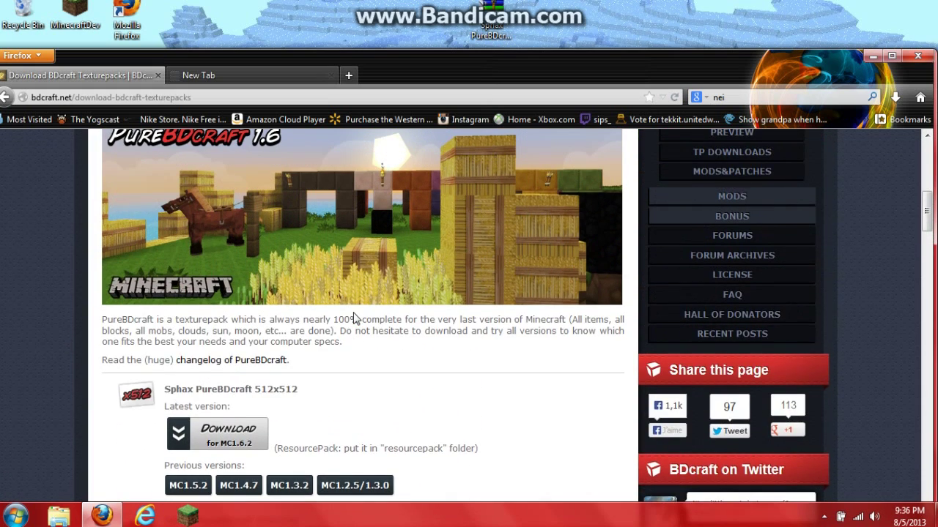
{"action": "scroll", "coordinate": [351, 318], "scroll_direction": "down", "scroll_amount": 8}
{"action": "scroll", "coordinate": [348, 317], "scroll_direction": "up", "scroll_amount": 4}
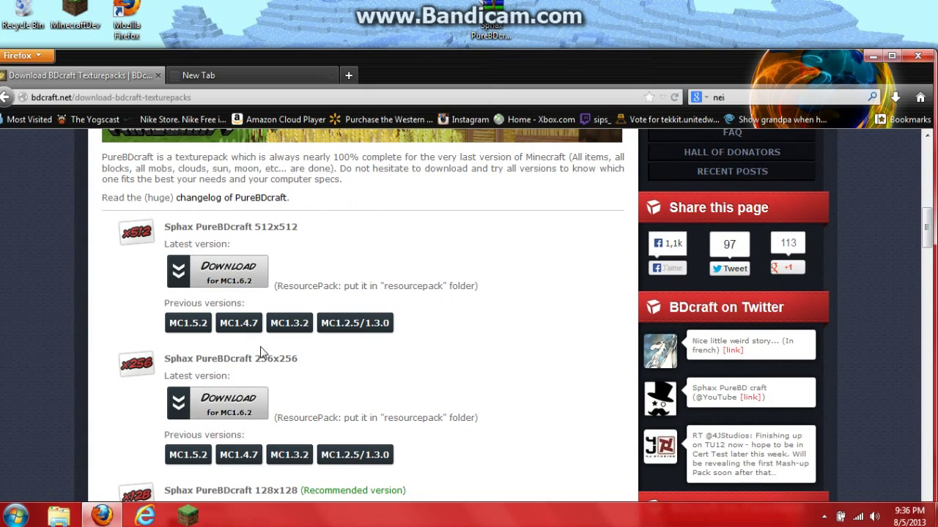
{"action": "scroll", "coordinate": [290, 266], "scroll_direction": "up", "scroll_amount": 10}
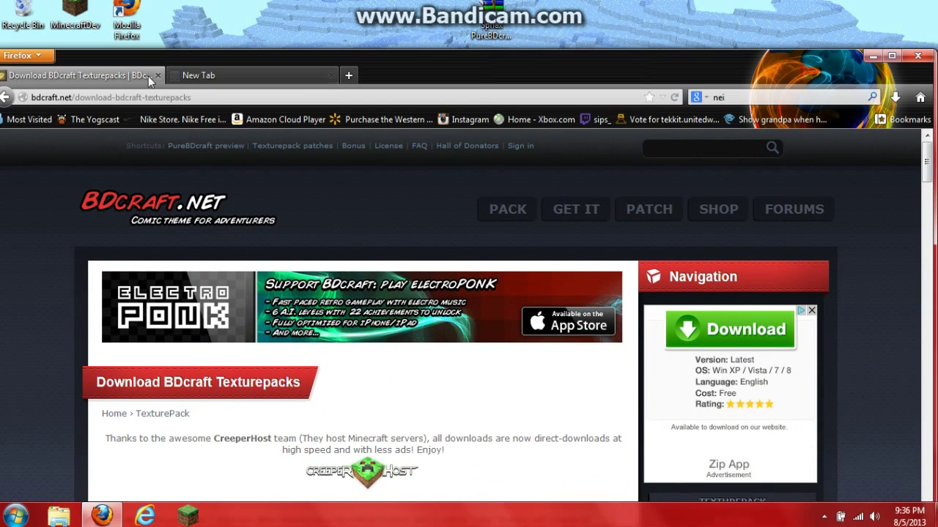
{"action": "left_click", "coordinate": [159, 76]}
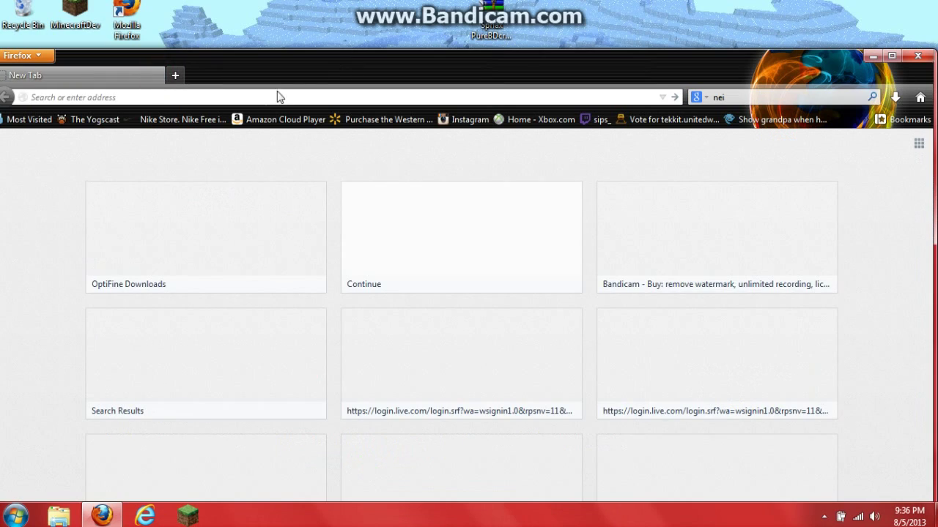
Maximise Firefox, search the web for 'ftb', and open the Feed the Beast website.
{"action": "left_click", "coordinate": [892, 56]}
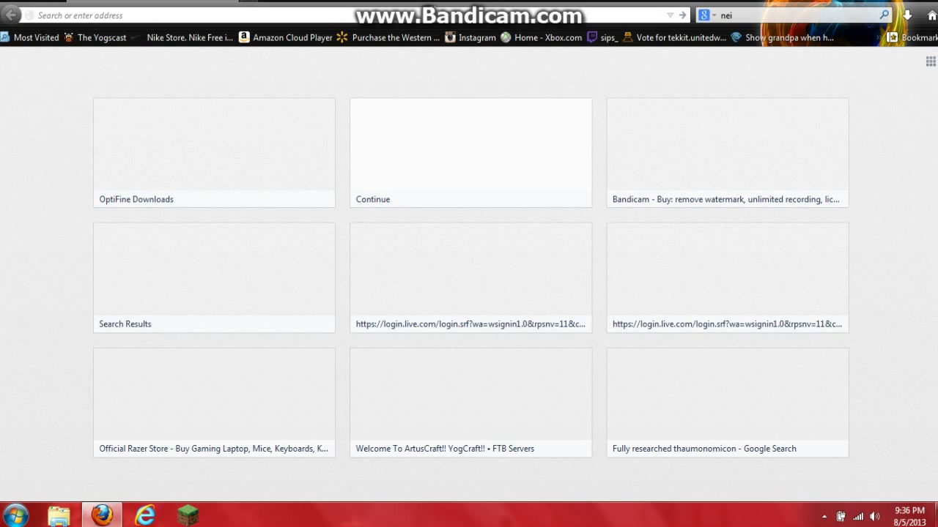
{"action": "left_click", "coordinate": [769, 18]}
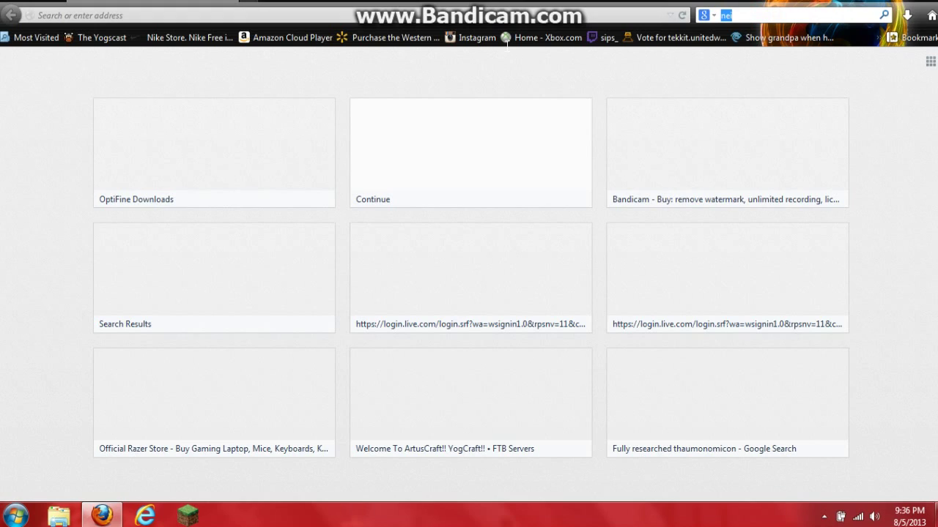
{"action": "type", "text": "ftb"}
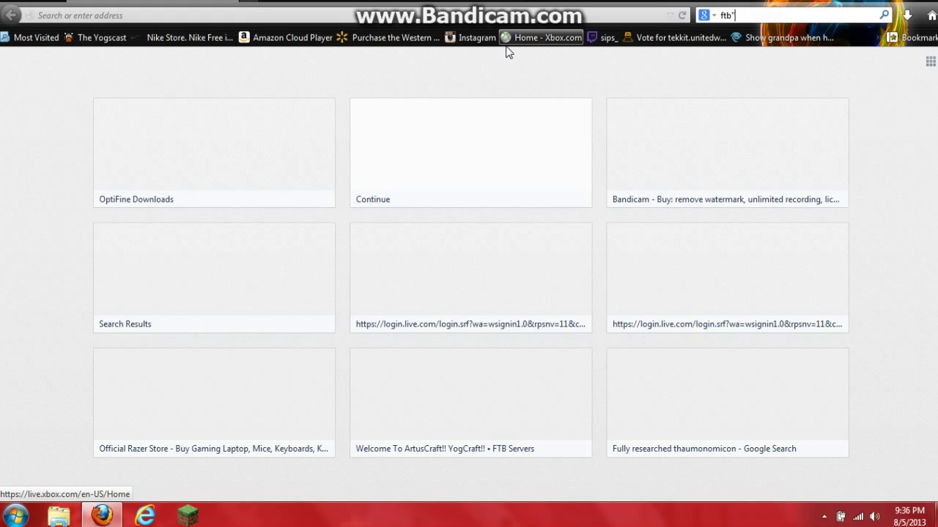
{"action": "key", "text": "Return"}
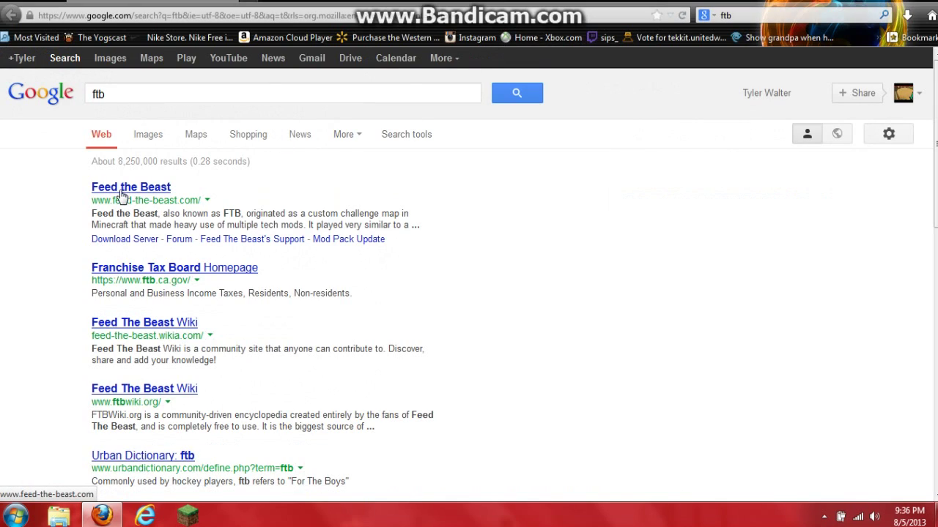
{"action": "left_click", "coordinate": [123, 194]}
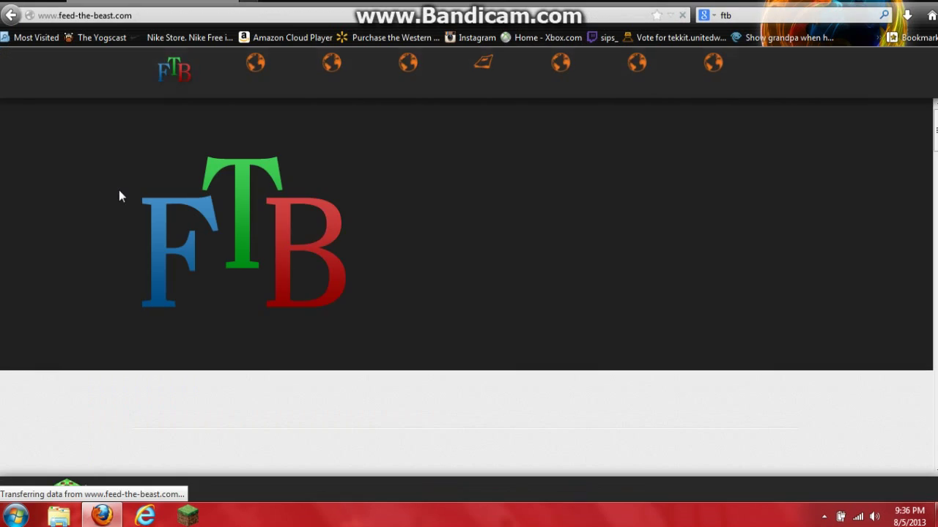
Go to the Feed the Beast Download section and download the launcher exe.
{"action": "left_click", "coordinate": [317, 73]}
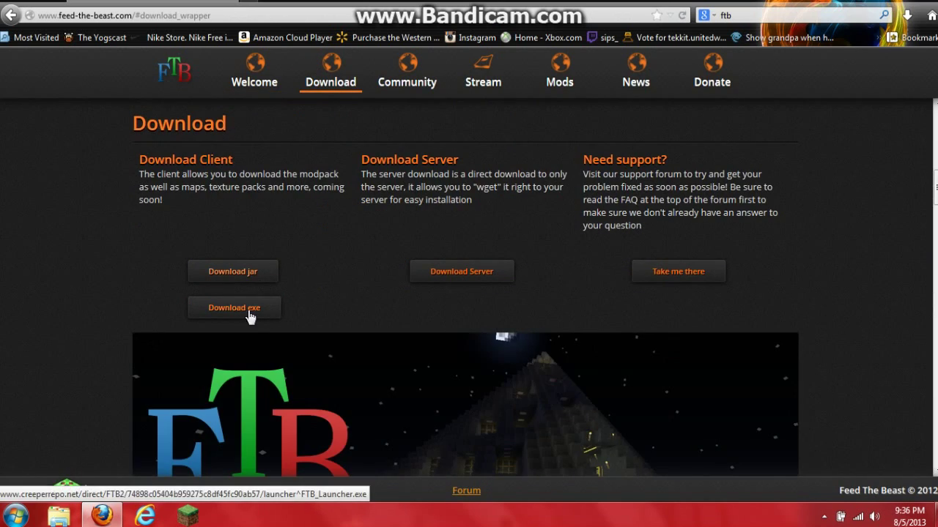
{"action": "left_click", "coordinate": [252, 316]}
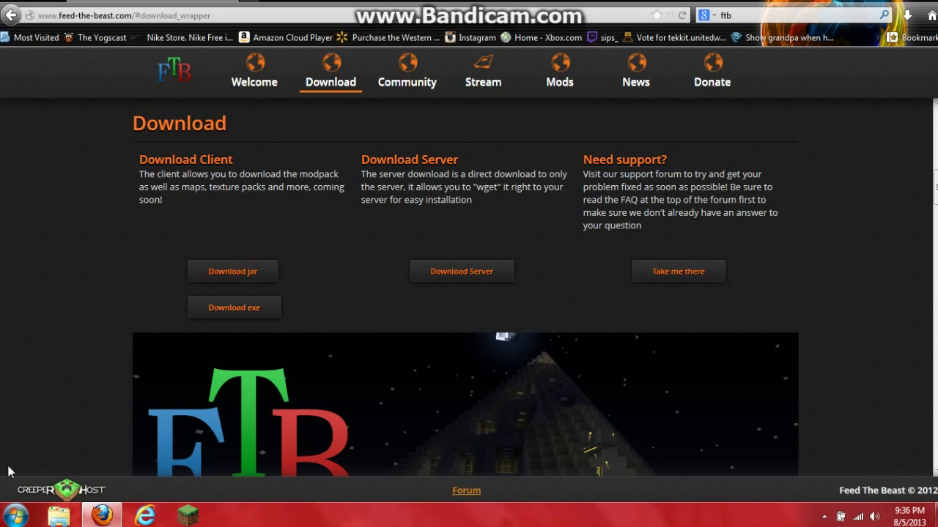
Minimise Firefox, start the FTB Launcher from the desktop and scroll its news.
{"action": "left_click", "coordinate": [935, 515]}
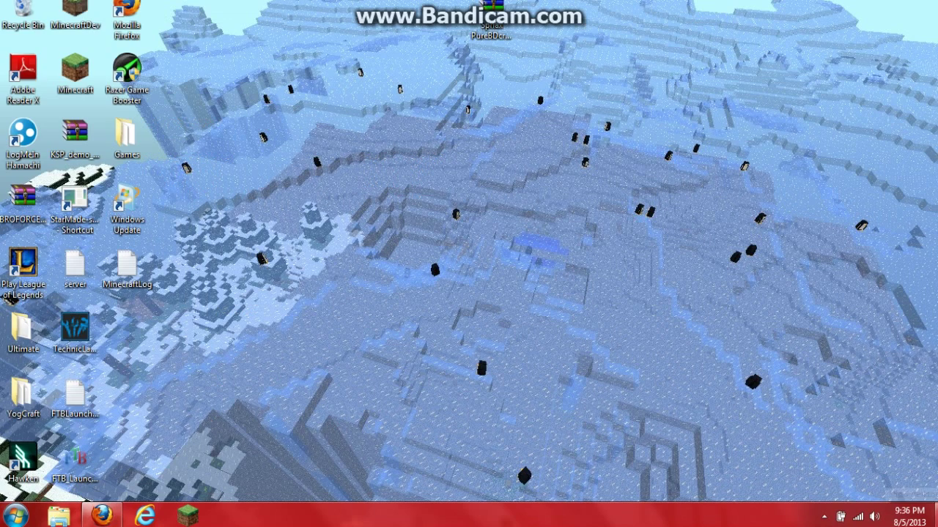
{"action": "left_click_drag", "start_coordinate": [234, 126], "coordinate": [501, 401]}
{"action": "double_click", "coordinate": [66, 453]}
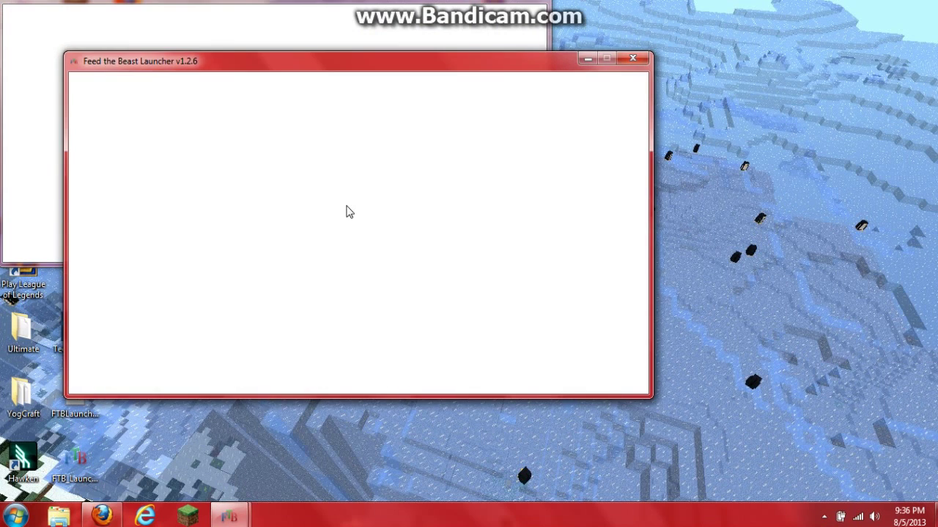
{"action": "scroll", "coordinate": [304, 205], "scroll_direction": "up", "scroll_amount": 3}
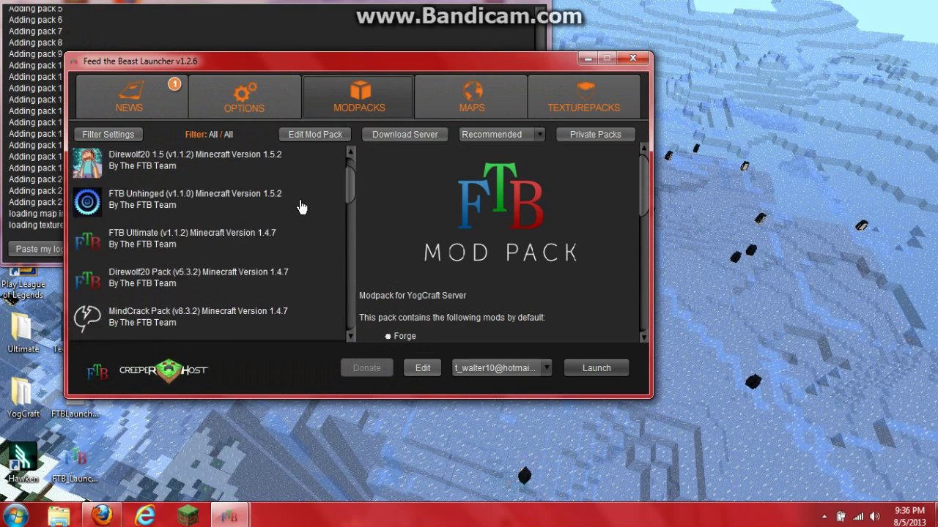
{"action": "scroll", "coordinate": [315, 190], "scroll_direction": "down", "scroll_amount": 10}
{"action": "scroll", "coordinate": [315, 212], "scroll_direction": "up", "scroll_amount": 10}
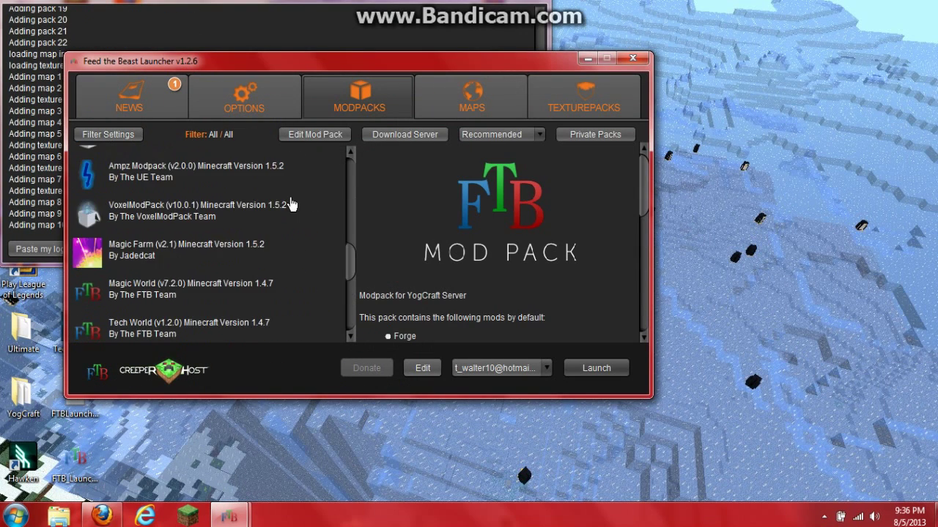
{"action": "scroll", "coordinate": [287, 235], "scroll_direction": "down", "scroll_amount": 3}
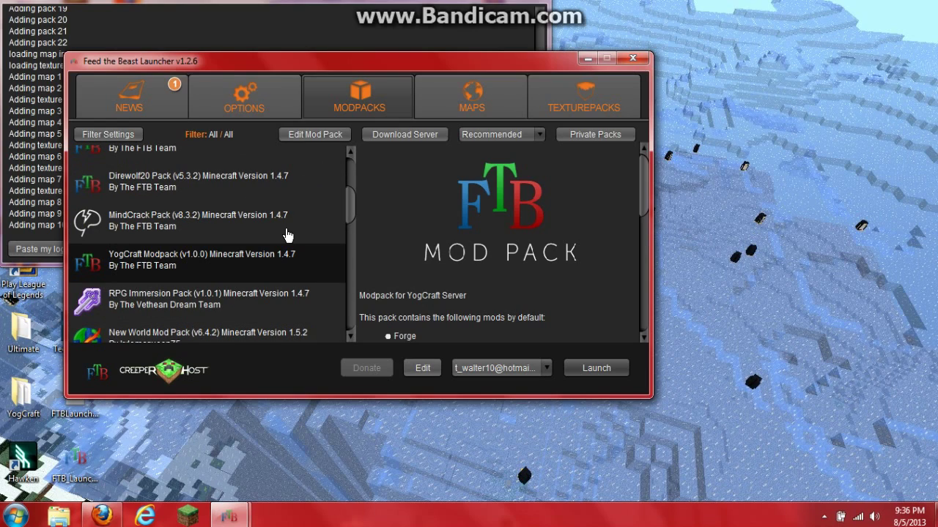
{"action": "scroll", "coordinate": [293, 234], "scroll_direction": "up", "scroll_amount": 5}
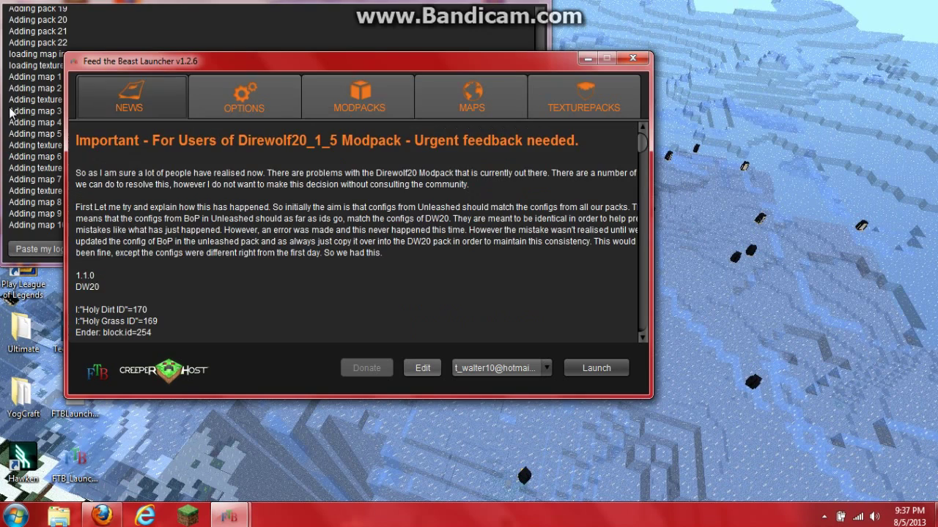
Browse the launcher's options, maps, texture packs and modpack list, then close the FTB Launcher.
{"action": "left_click", "coordinate": [239, 106]}
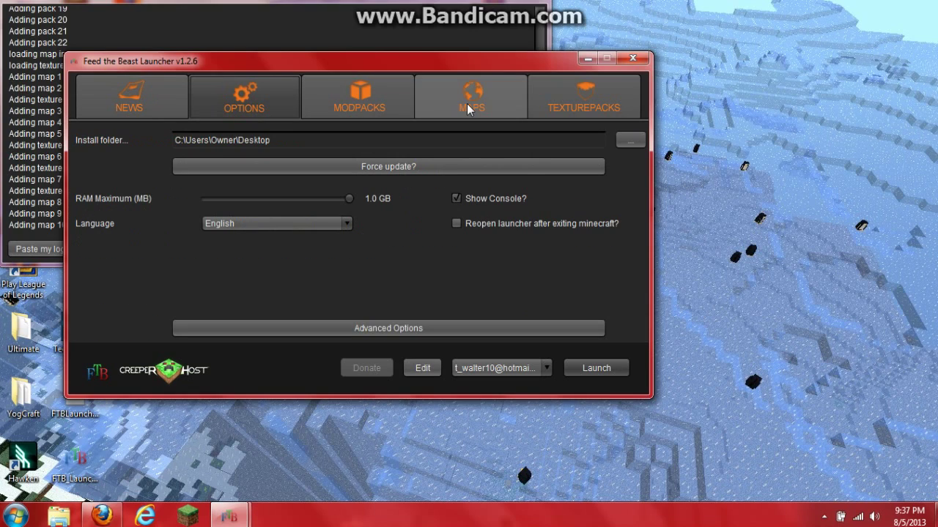
{"action": "left_click", "coordinate": [359, 102]}
{"action": "left_click", "coordinate": [471, 104]}
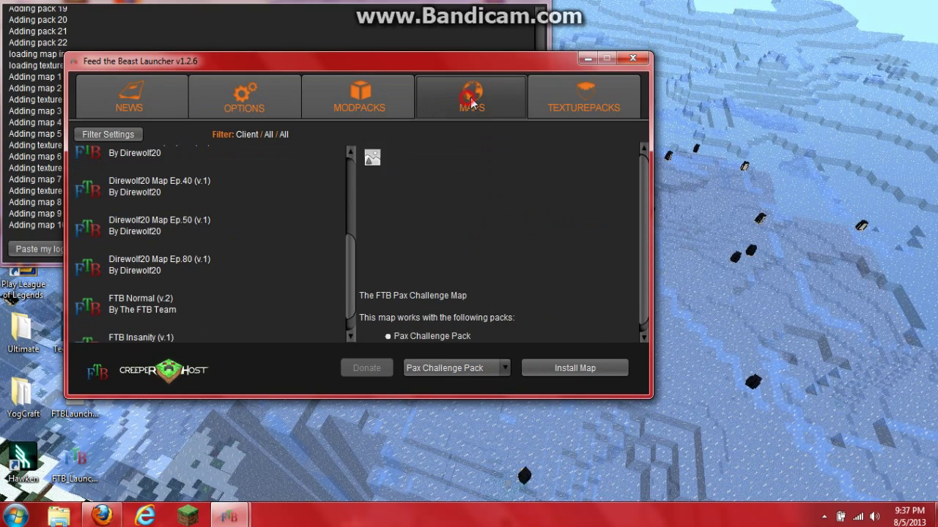
{"action": "left_click", "coordinate": [594, 95]}
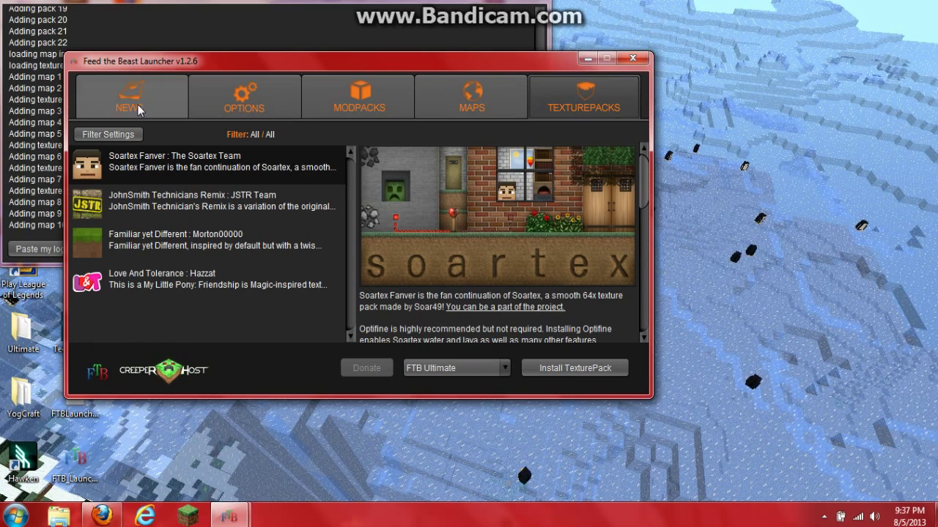
{"action": "left_click", "coordinate": [290, 103]}
{"action": "left_click", "coordinate": [306, 102]}
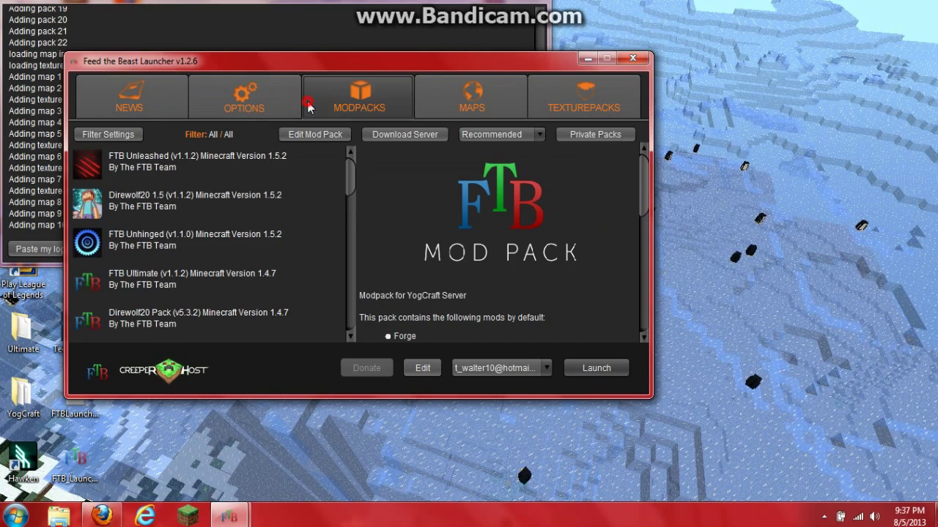
{"action": "scroll", "coordinate": [242, 230], "scroll_direction": "down", "scroll_amount": 5}
{"action": "scroll", "coordinate": [206, 200], "scroll_direction": "up", "scroll_amount": 3}
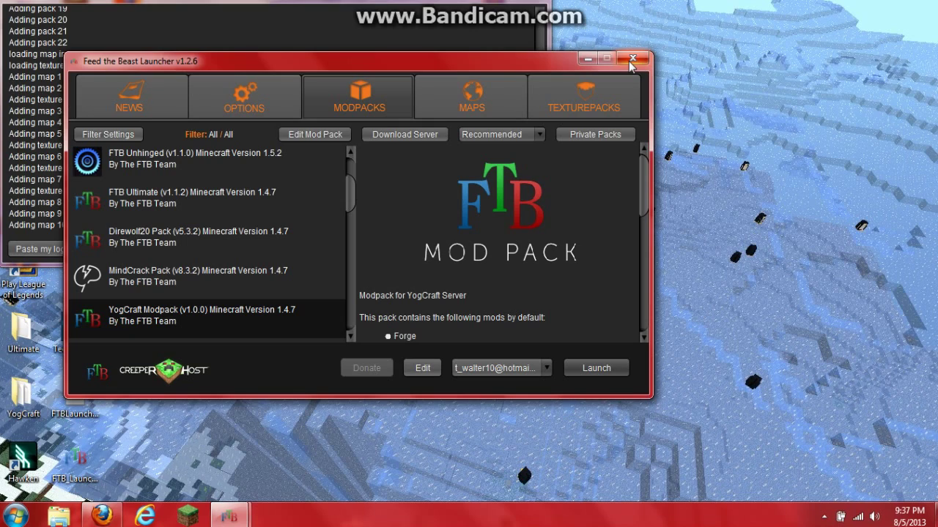
{"action": "left_click", "coordinate": [631, 61]}
Restore Firefox, load technicpack.net, and browse the Technic Platform page toward Hexxit.
{"action": "left_click", "coordinate": [235, 125]}
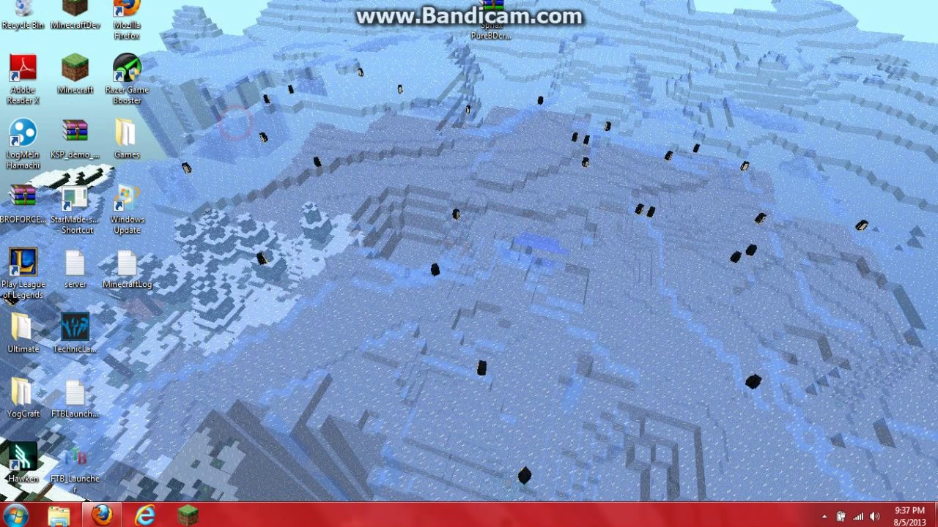
{"action": "left_click", "coordinate": [102, 517]}
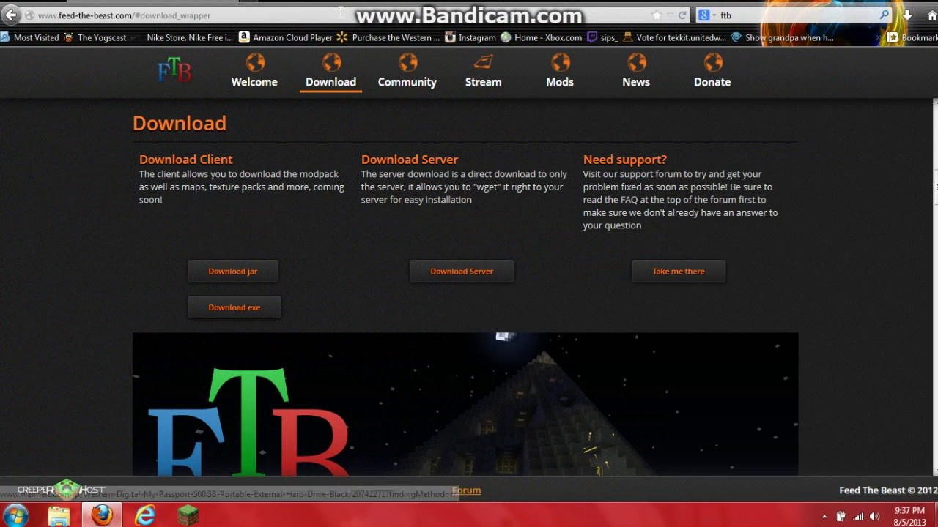
{"action": "left_click", "coordinate": [338, 13]}
{"action": "type", "text": "technicpack.net/"}
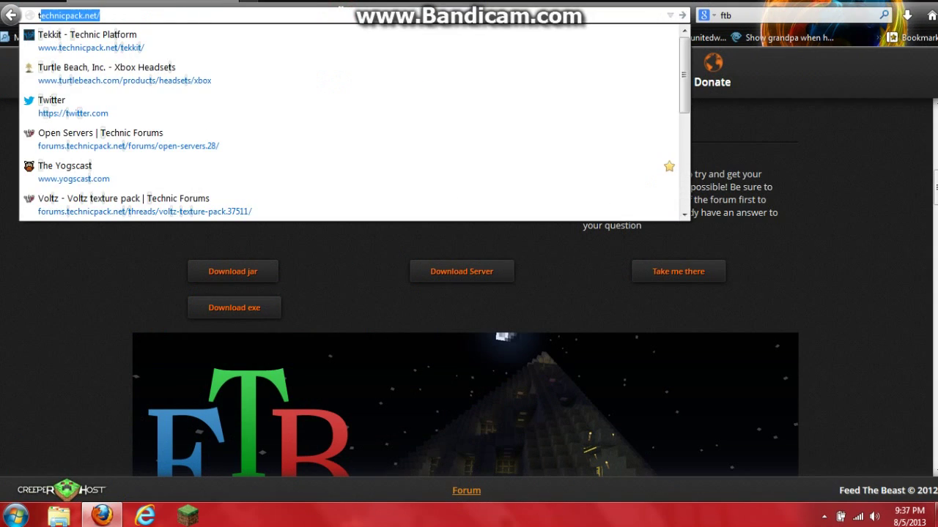
{"action": "key", "text": "Return"}
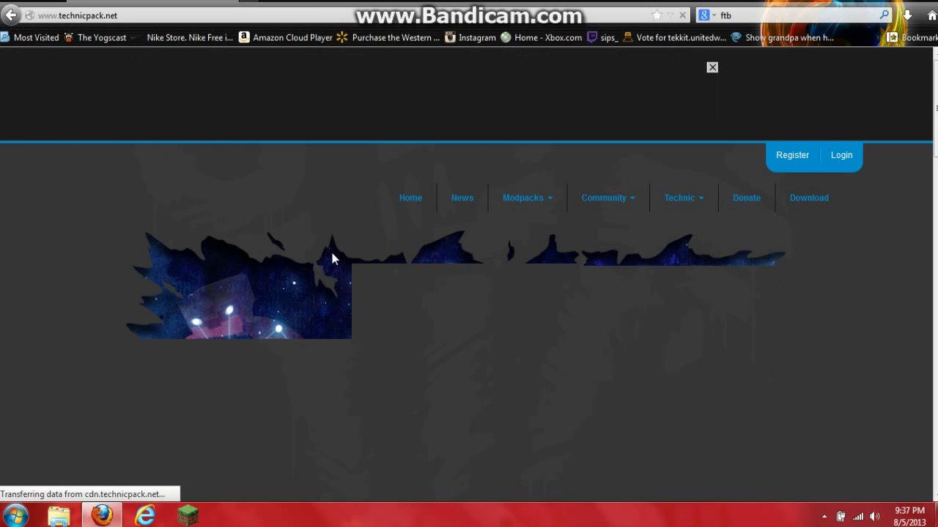
{"action": "scroll", "coordinate": [329, 321], "scroll_direction": "down", "scroll_amount": 3}
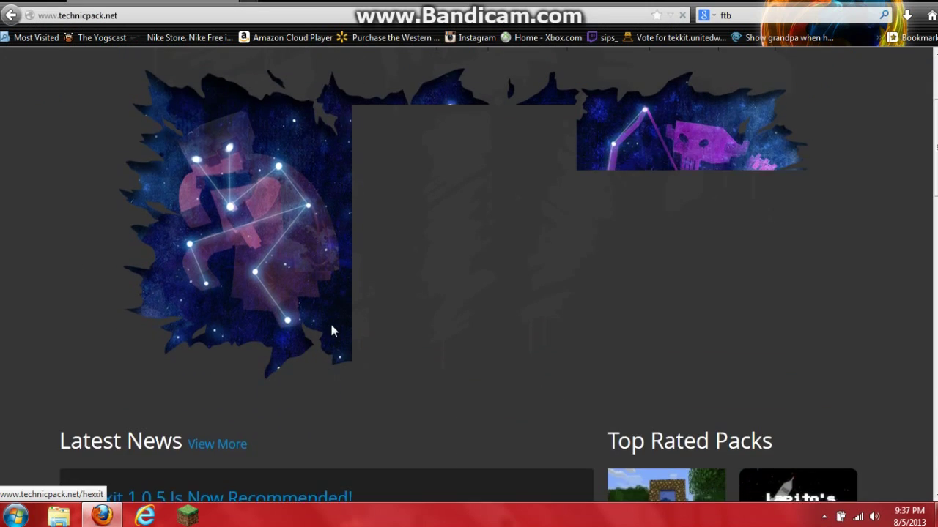
{"action": "scroll", "coordinate": [327, 324], "scroll_direction": "up", "scroll_amount": 3}
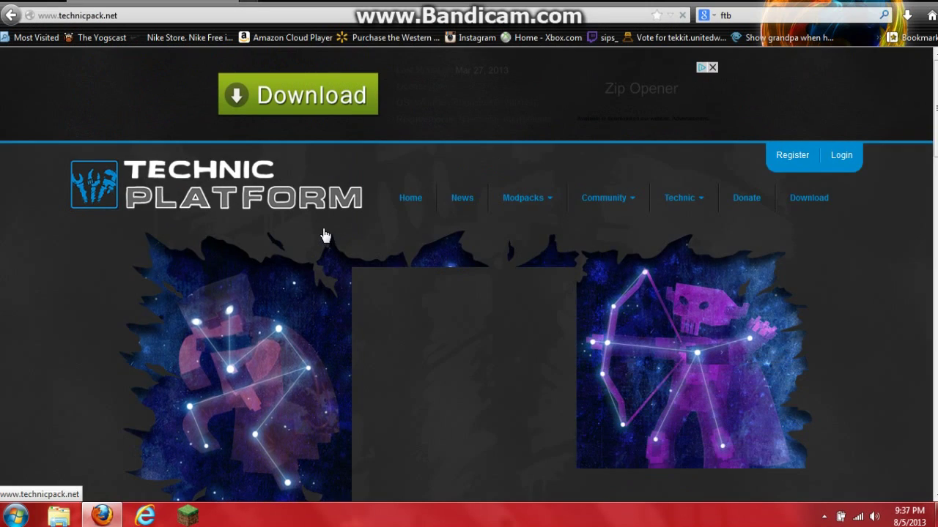
{"action": "scroll", "coordinate": [326, 235], "scroll_direction": "down", "scroll_amount": 7}
{"action": "scroll", "coordinate": [322, 233], "scroll_direction": "up", "scroll_amount": 7}
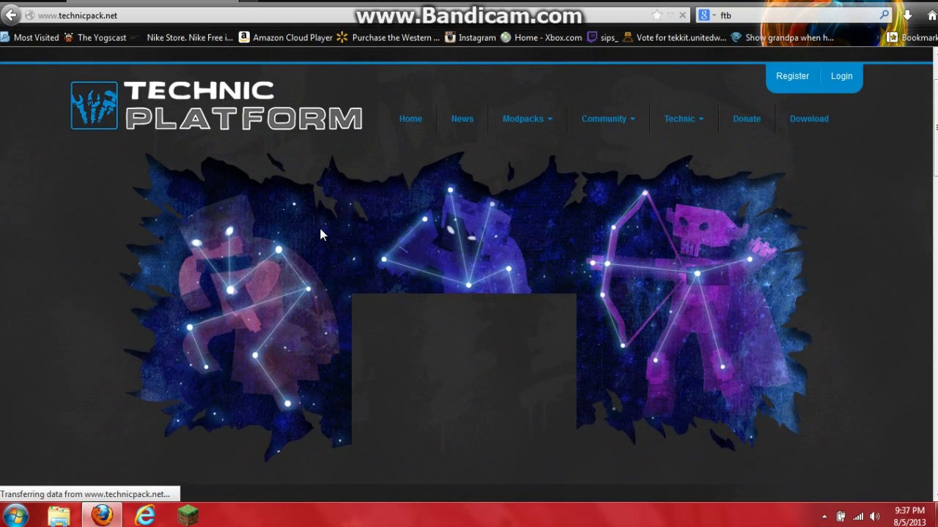
{"action": "scroll", "coordinate": [320, 235], "scroll_direction": "down", "scroll_amount": 7}
{"action": "scroll", "coordinate": [320, 231], "scroll_direction": "up", "scroll_amount": 7}
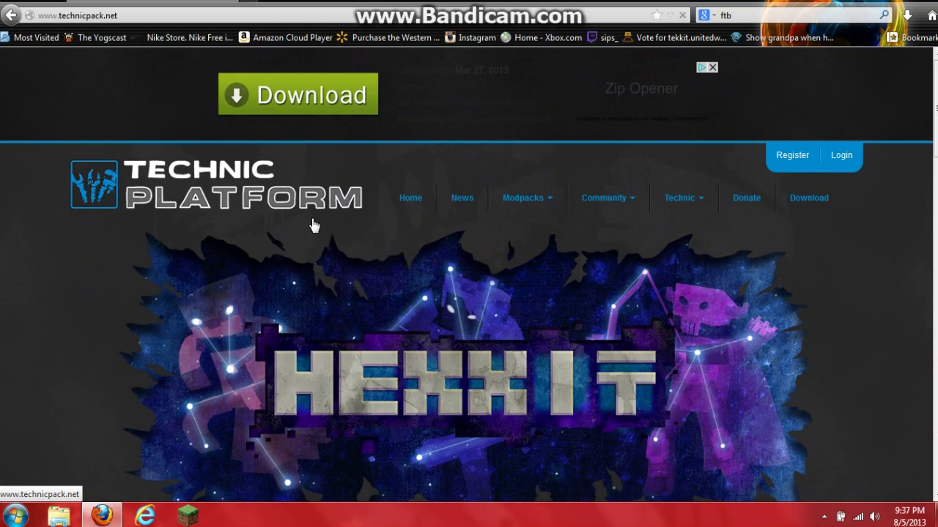
{"action": "mouse_move", "coordinate": [572, 208]}
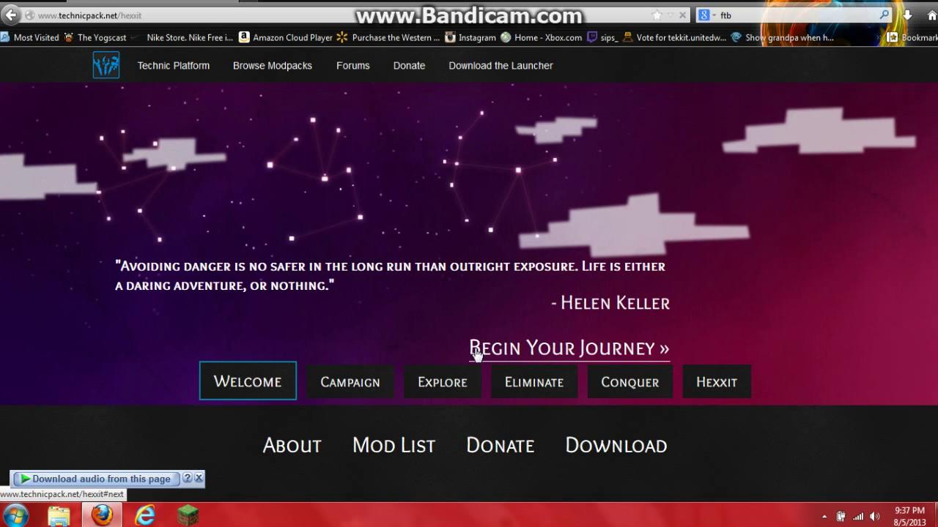
Follow Hexxit's Campaign and Get Hexxit links to the Technic Launcher download page, then show the desktop.
{"action": "left_click", "coordinate": [475, 352]}
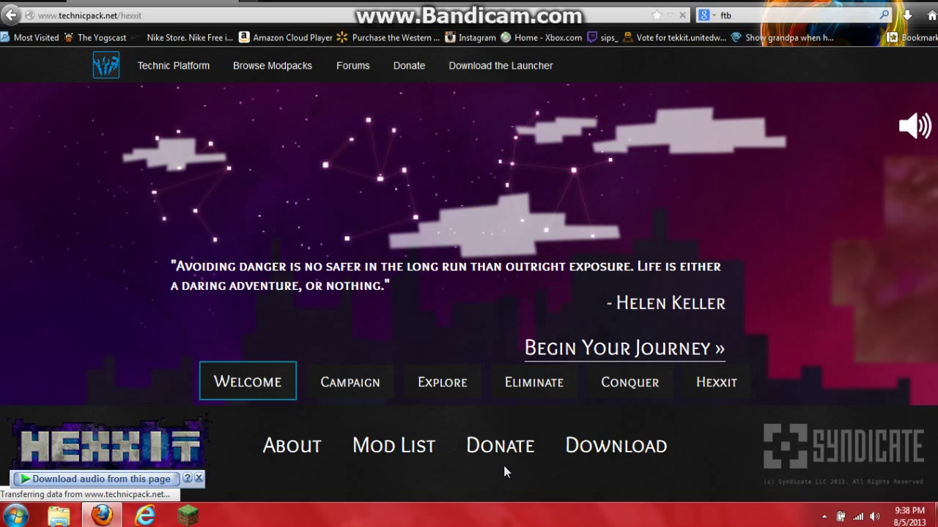
{"action": "left_click", "coordinate": [629, 445]}
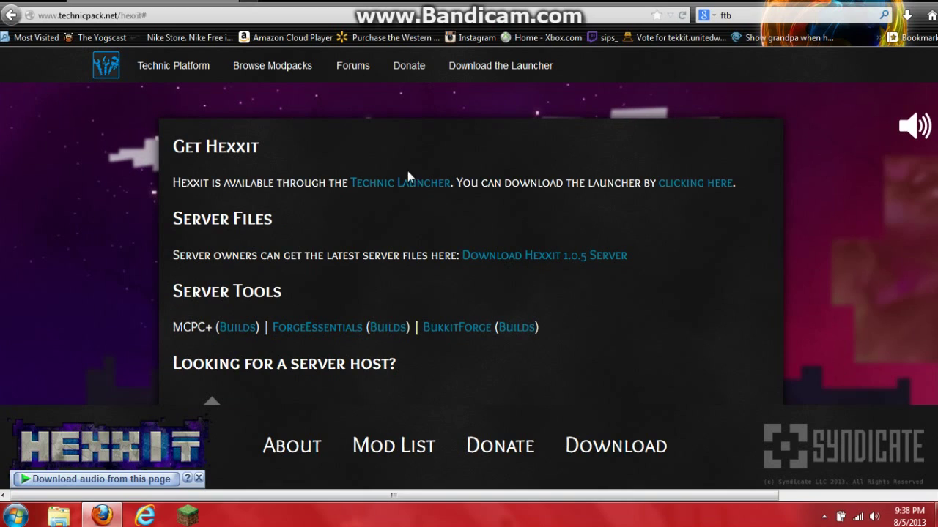
{"action": "left_click", "coordinate": [387, 186]}
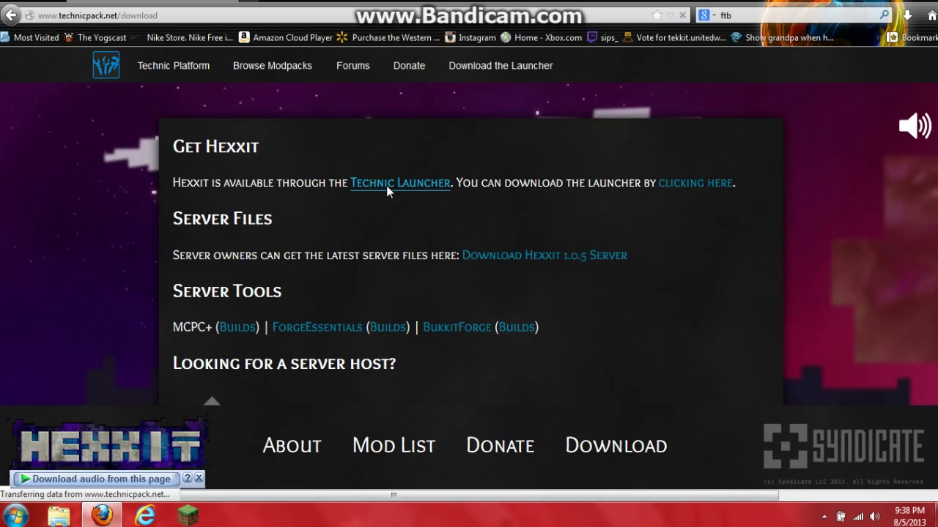
{"action": "scroll", "coordinate": [366, 282], "scroll_direction": "down", "scroll_amount": 5}
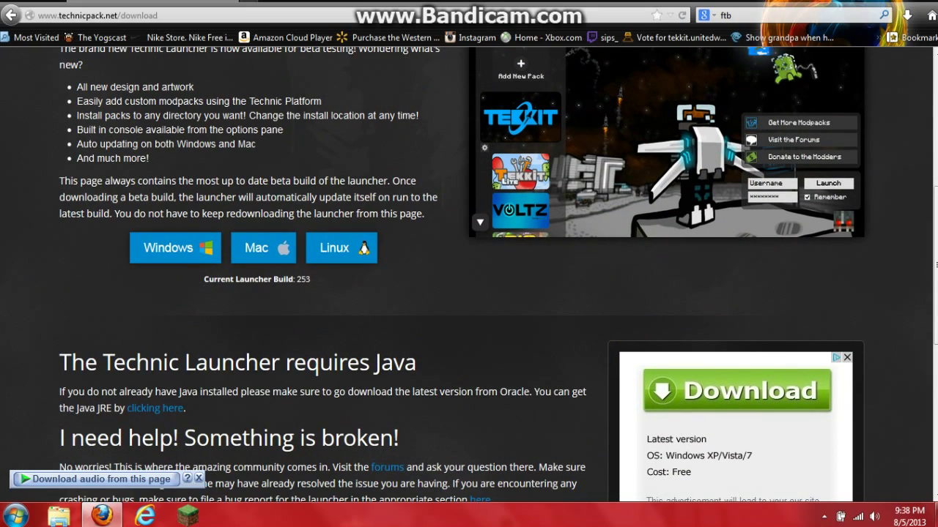
{"action": "key", "text": "super+d"}
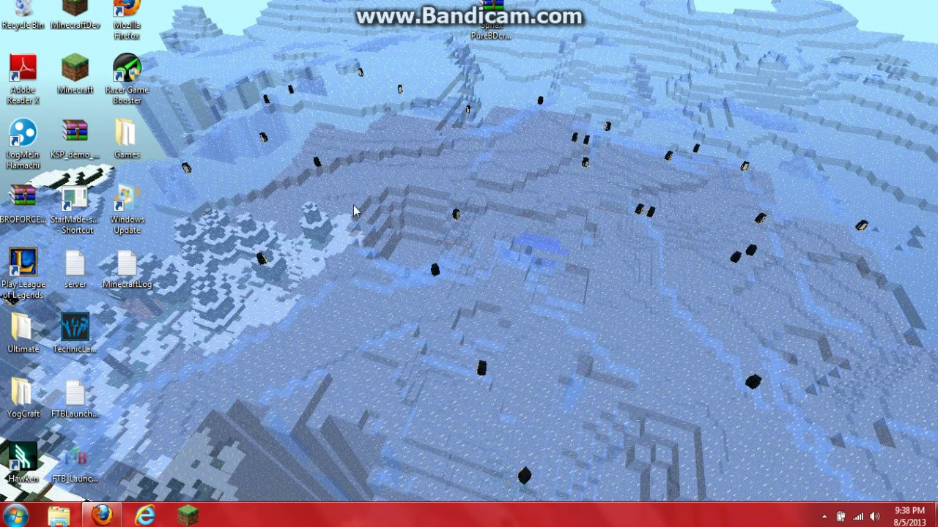
Launch Technic Launcher and view Big Dig, Voltz, Tekkit Lite, Hexxit, Tekkit, Yogbox and Tekkit Classic.
{"action": "double_click", "coordinate": [95, 333]}
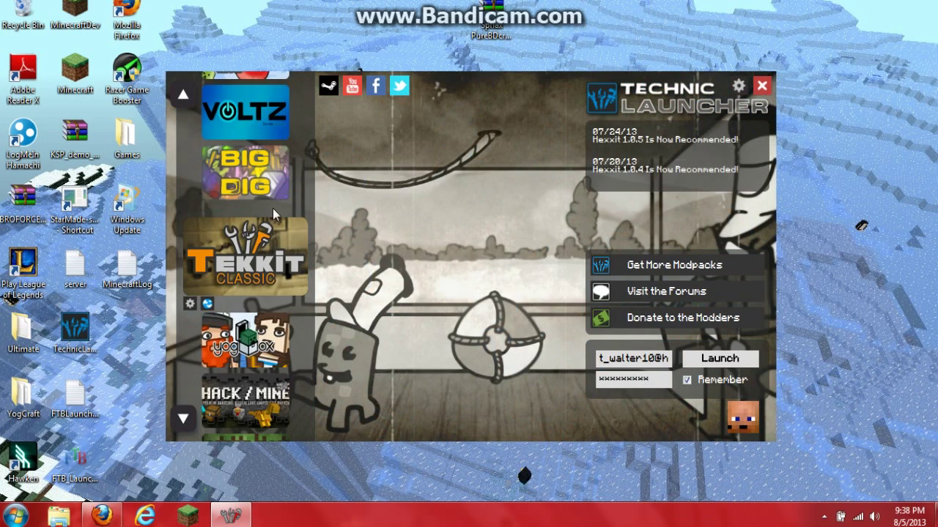
{"action": "left_click", "coordinate": [247, 160]}
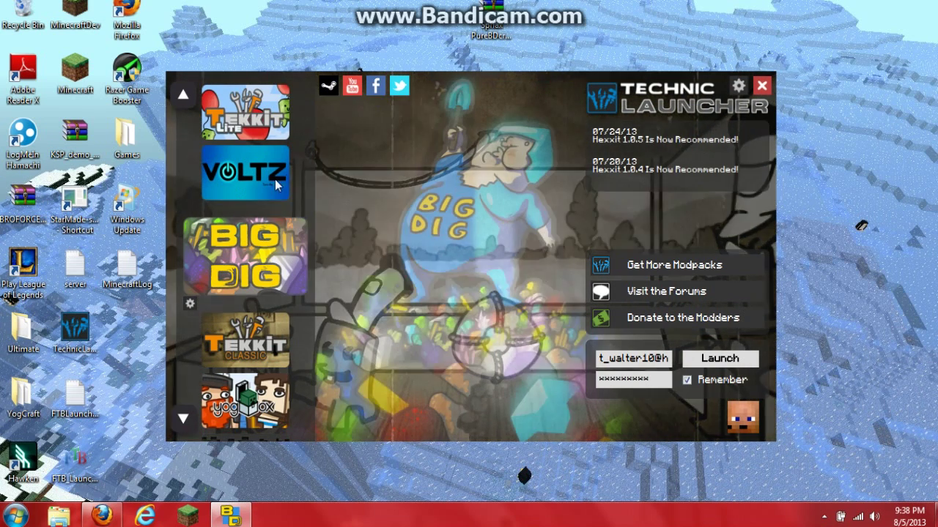
{"action": "left_click", "coordinate": [271, 171]}
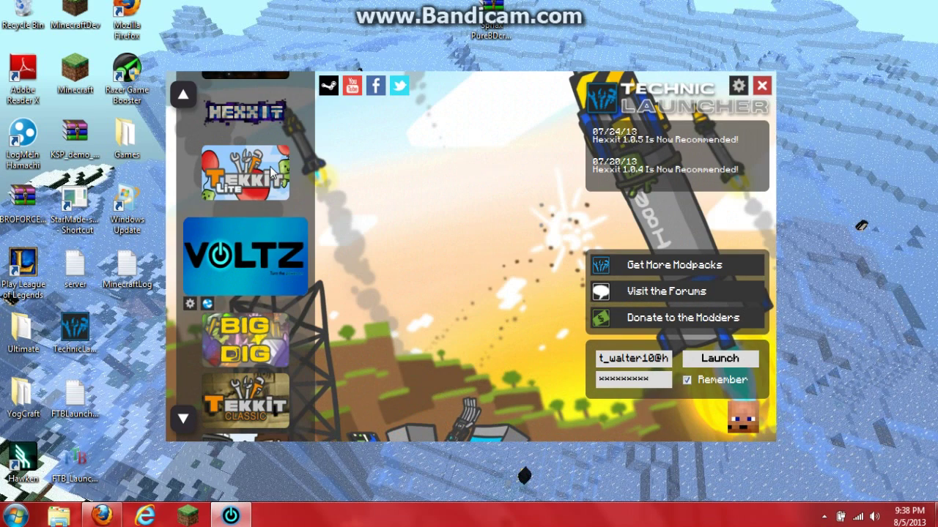
{"action": "left_click", "coordinate": [271, 170]}
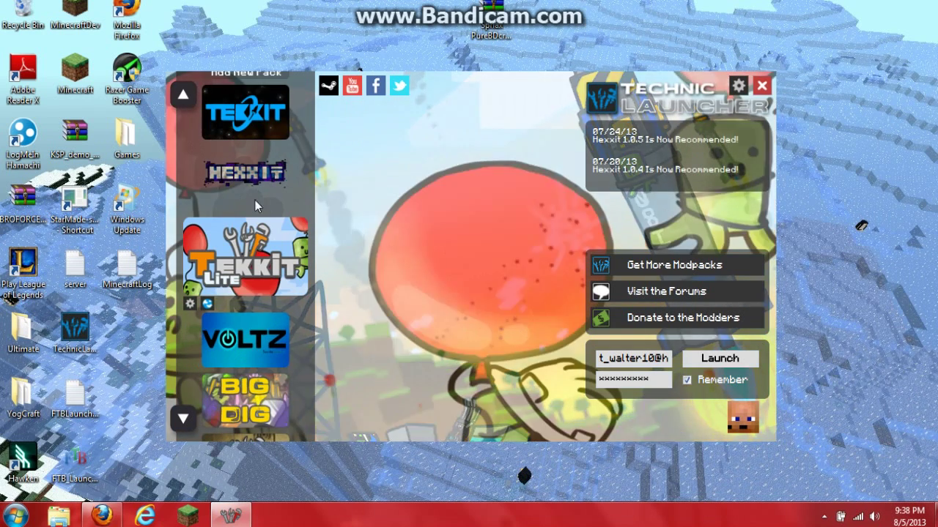
{"action": "left_click", "coordinate": [260, 177]}
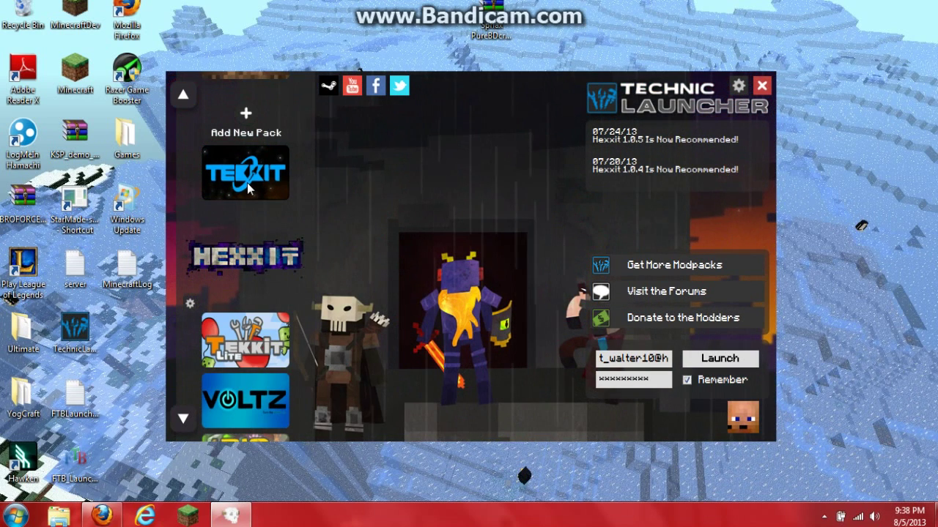
{"action": "left_click", "coordinate": [247, 183]}
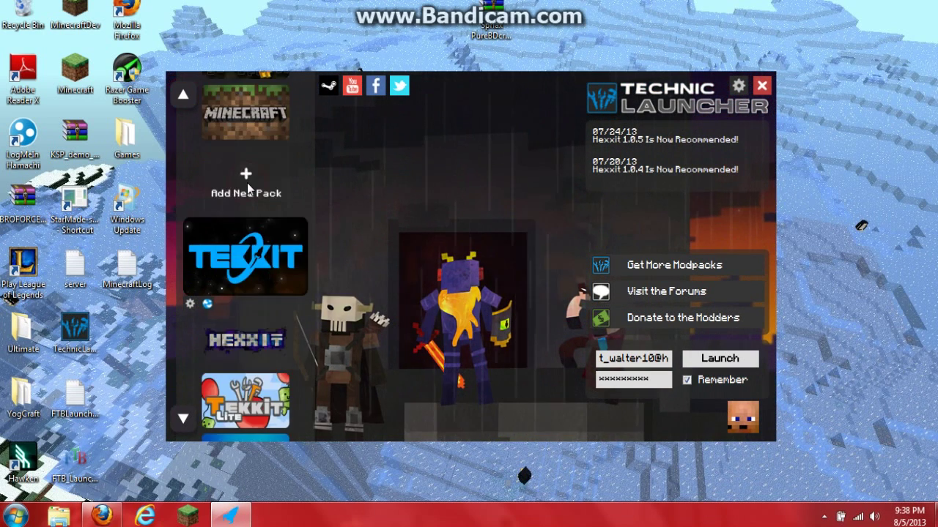
{"action": "left_click", "coordinate": [249, 115]}
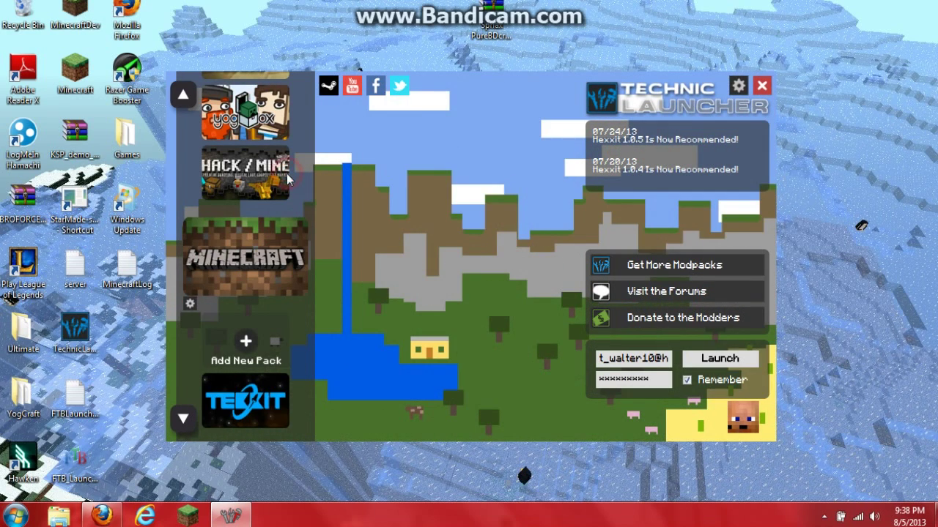
{"action": "left_click", "coordinate": [288, 178]}
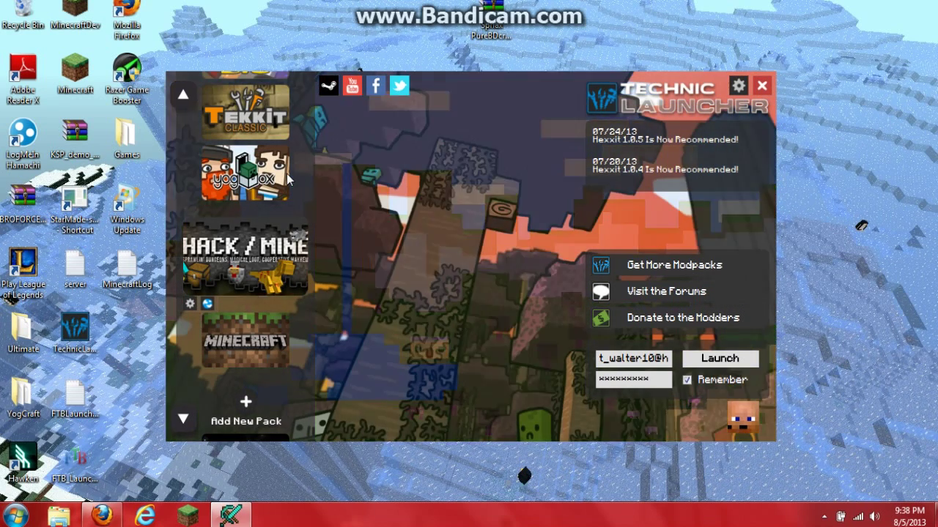
{"action": "left_click", "coordinate": [258, 172]}
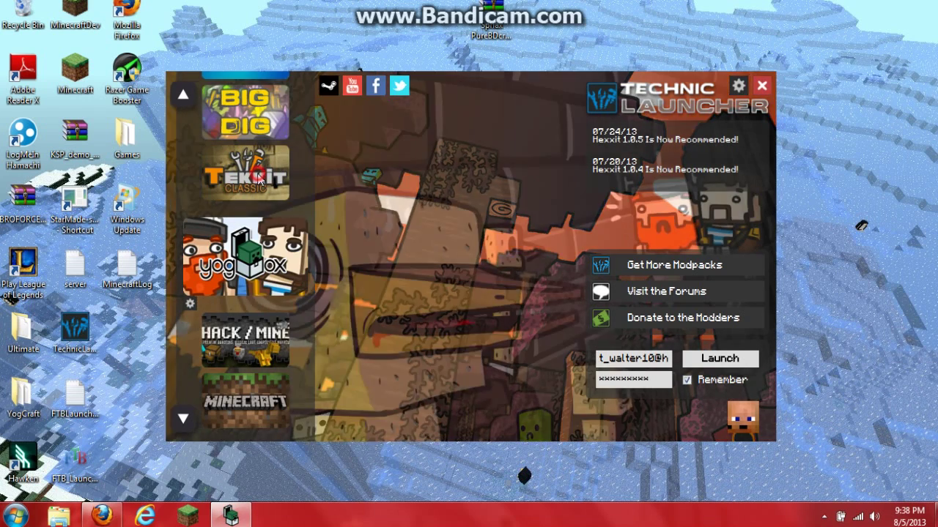
{"action": "left_click", "coordinate": [242, 260]}
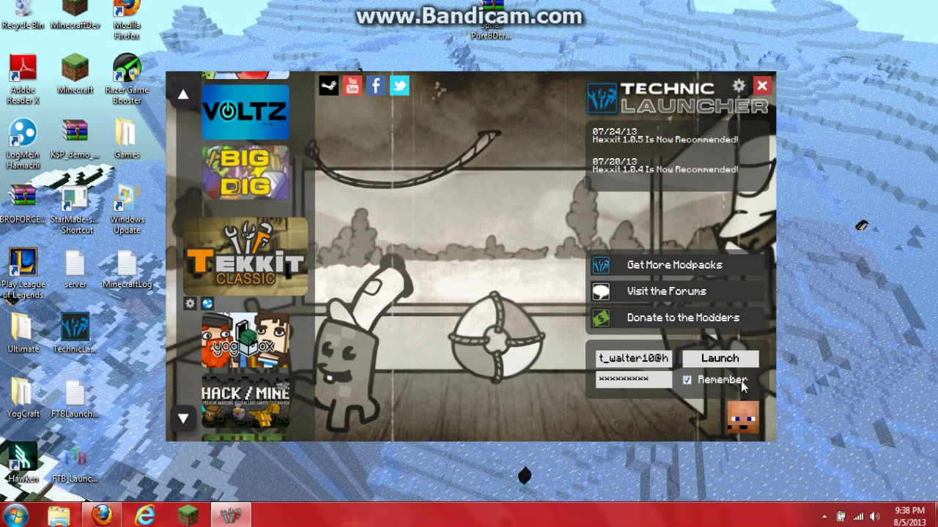
{"action": "left_click", "coordinate": [762, 87]}
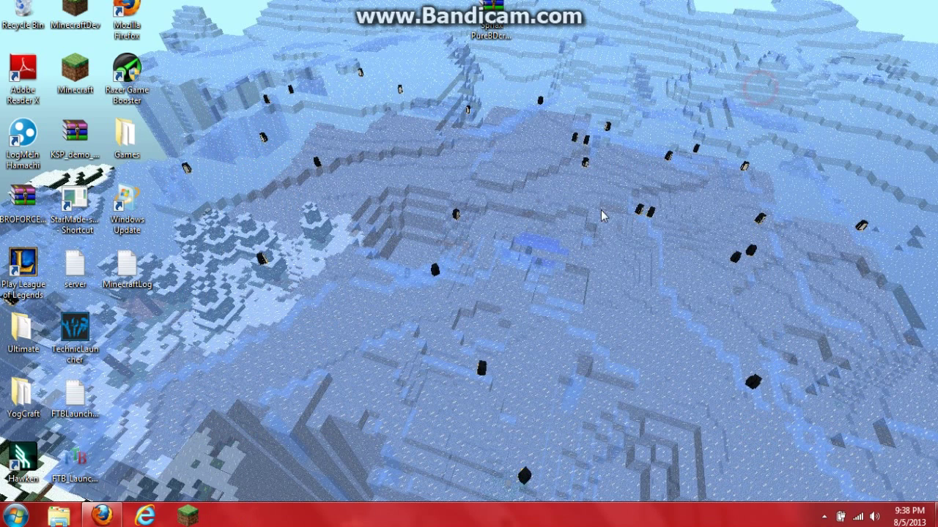